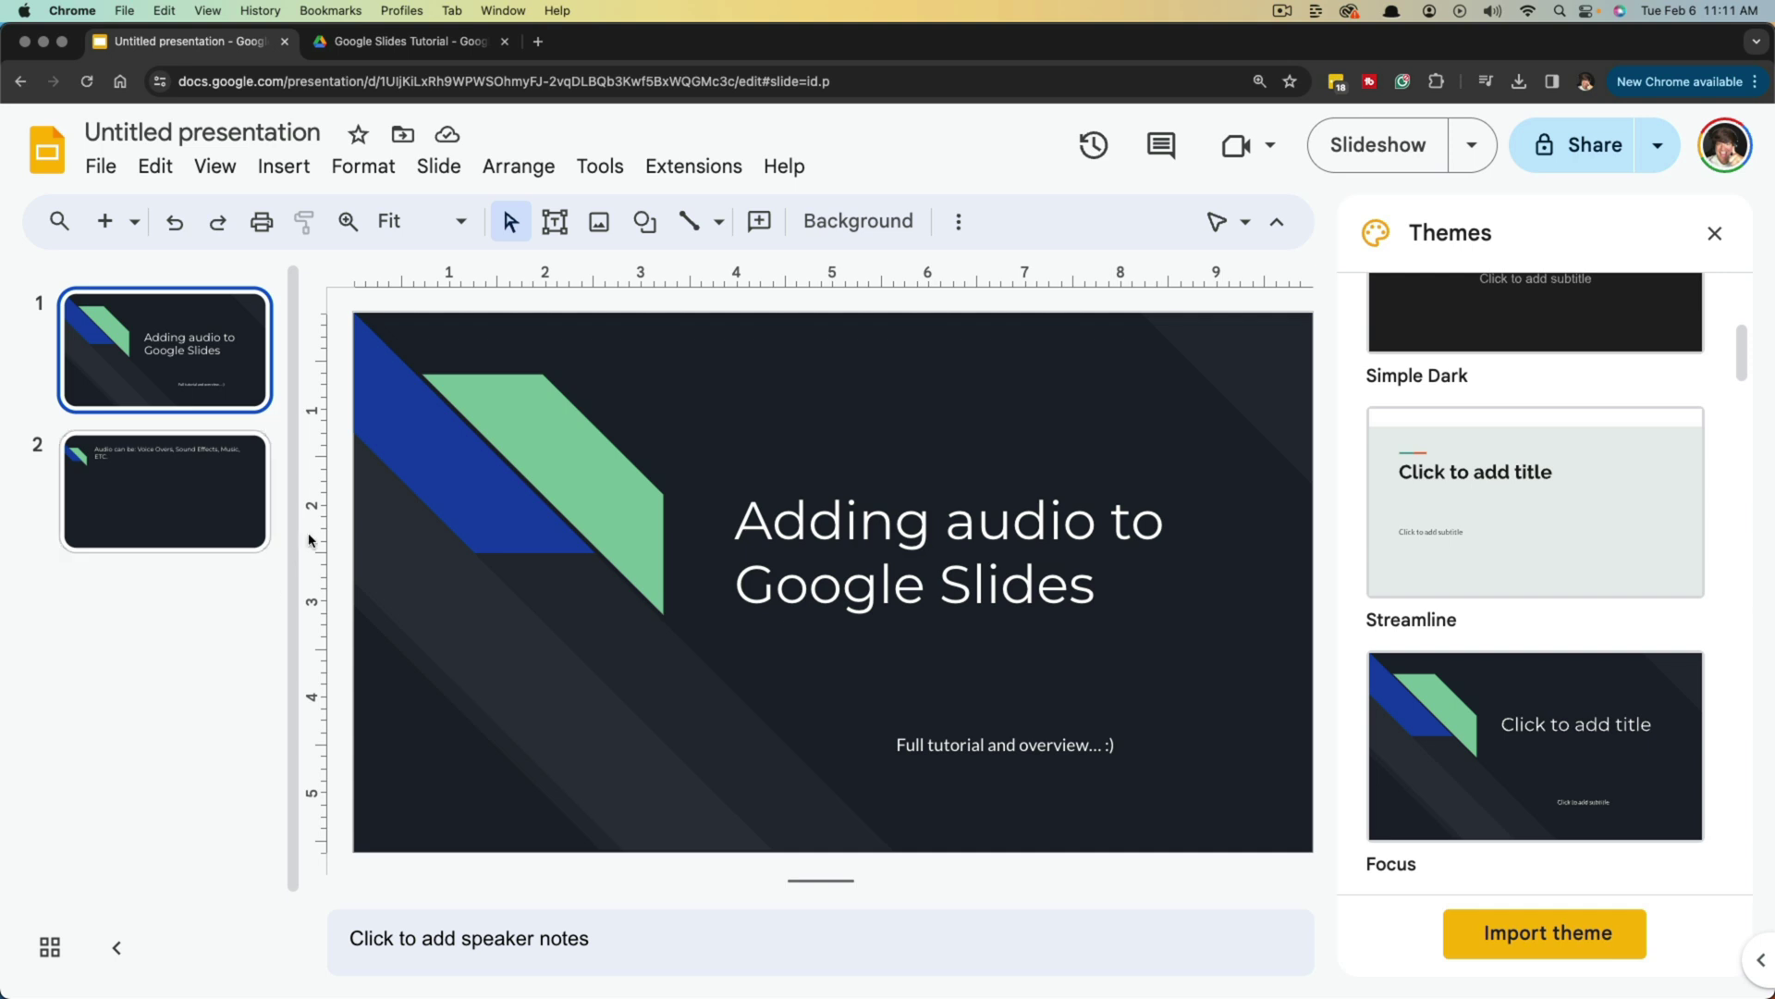
Upload Ticker 48000 1.wav into the Google Slides Tutorial Drive folder, replacing the existing file
left_click(415, 44)
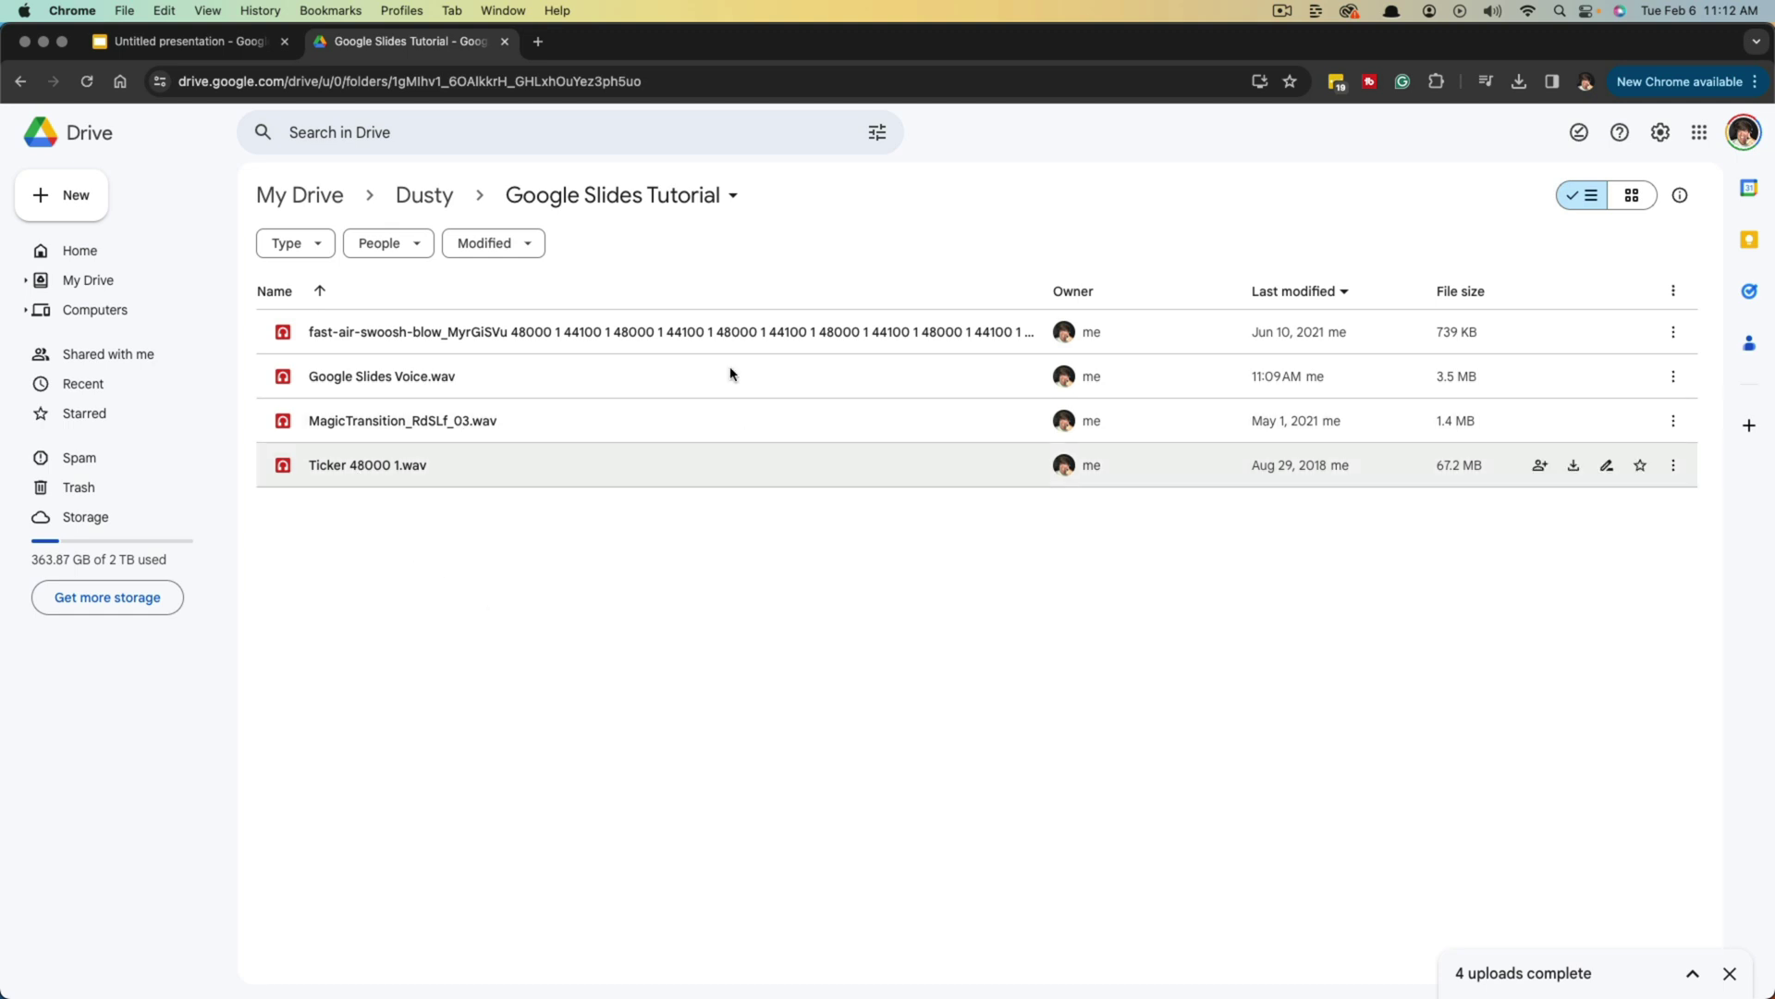
right_click(602, 580)
left_click(701, 640)
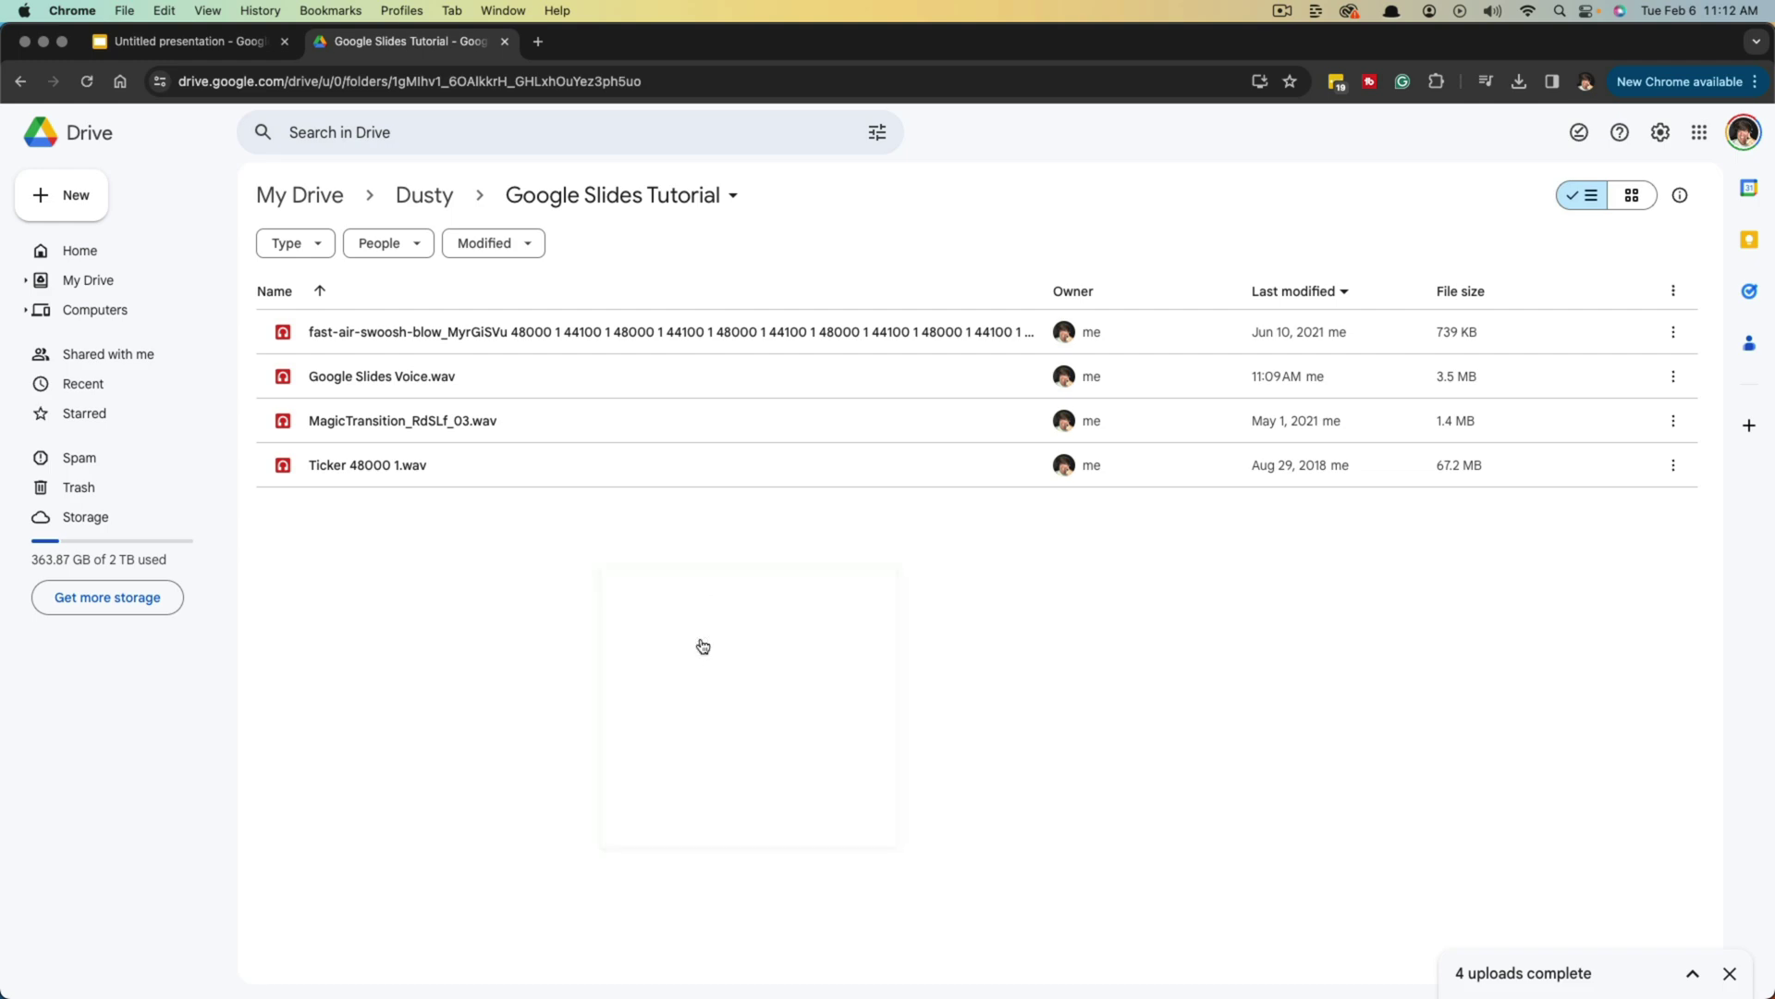
left_click(721, 527)
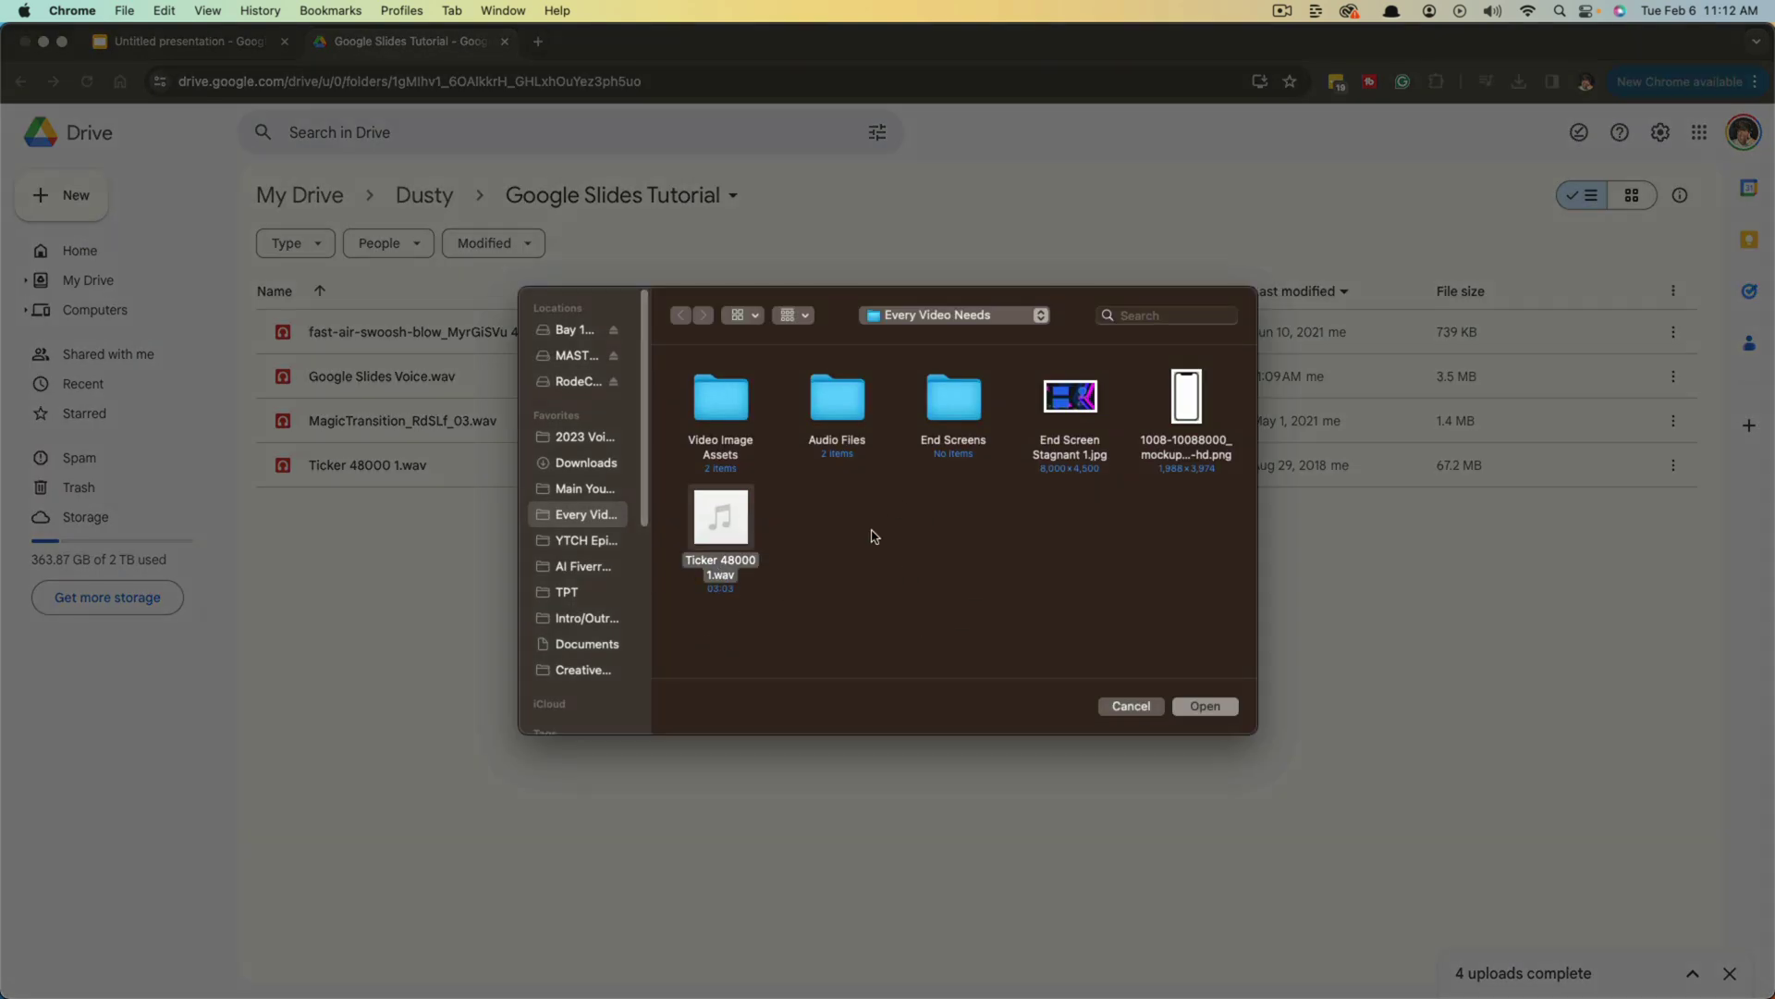
left_click(1203, 709)
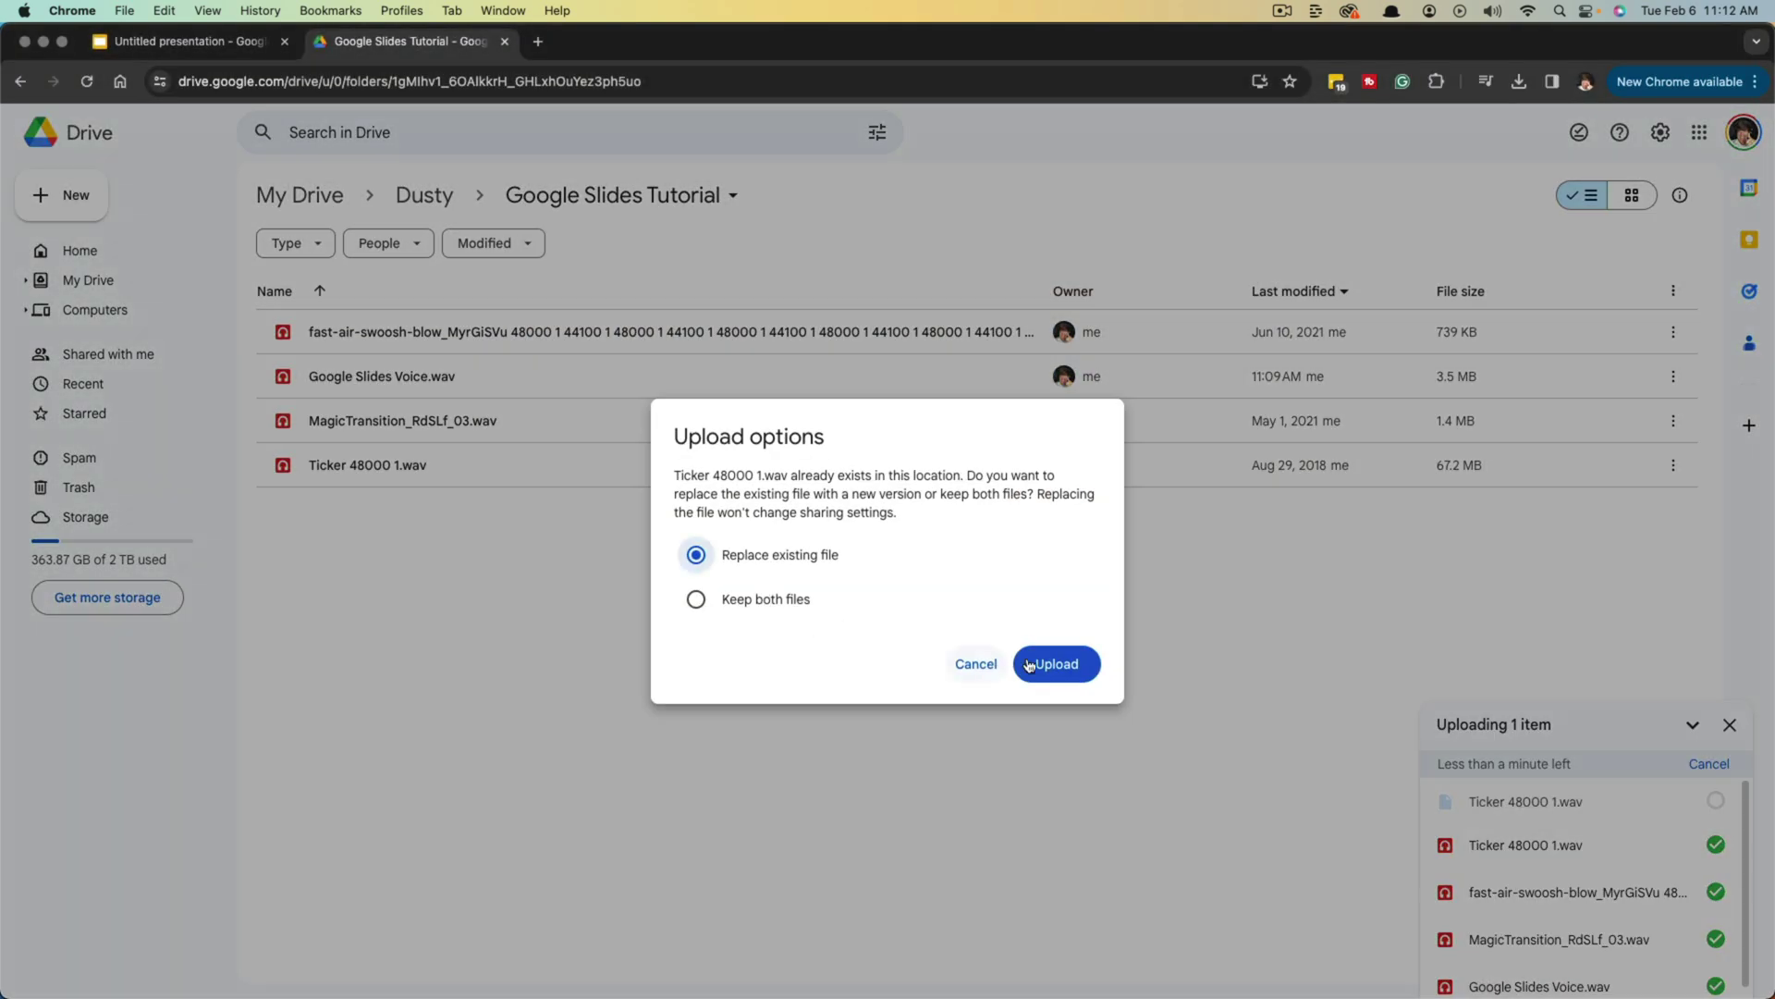
left_click(1062, 665)
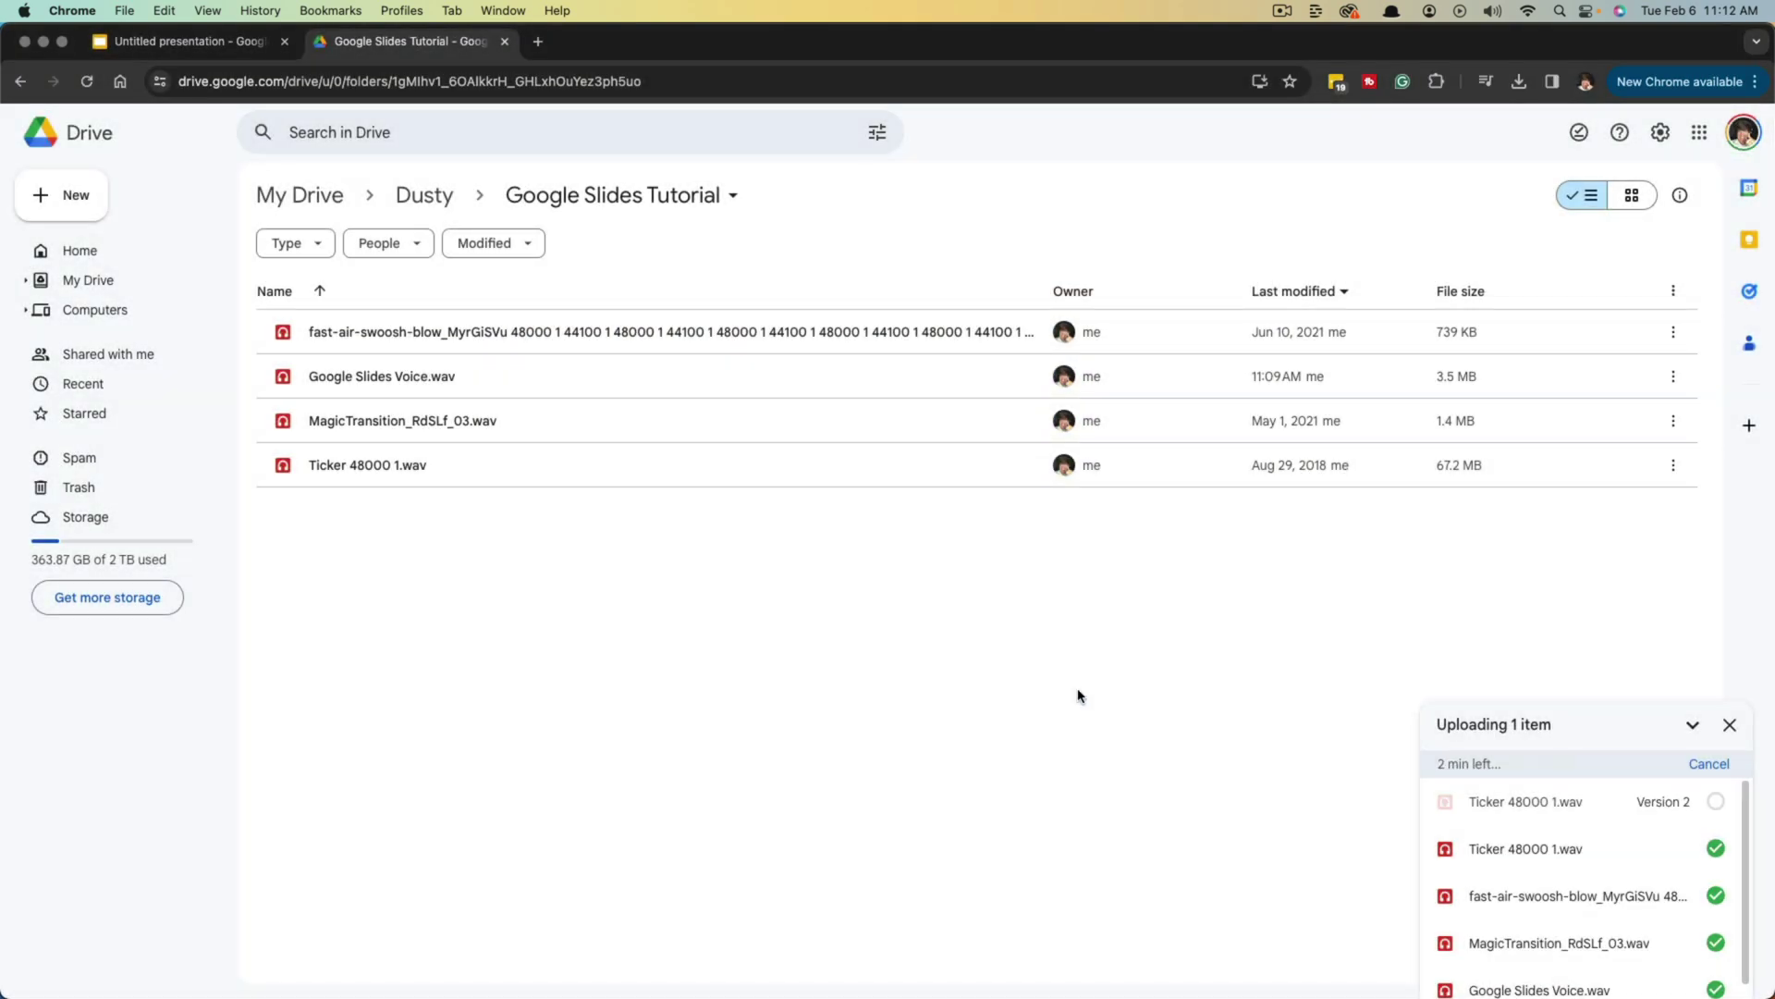
left_click(1693, 727)
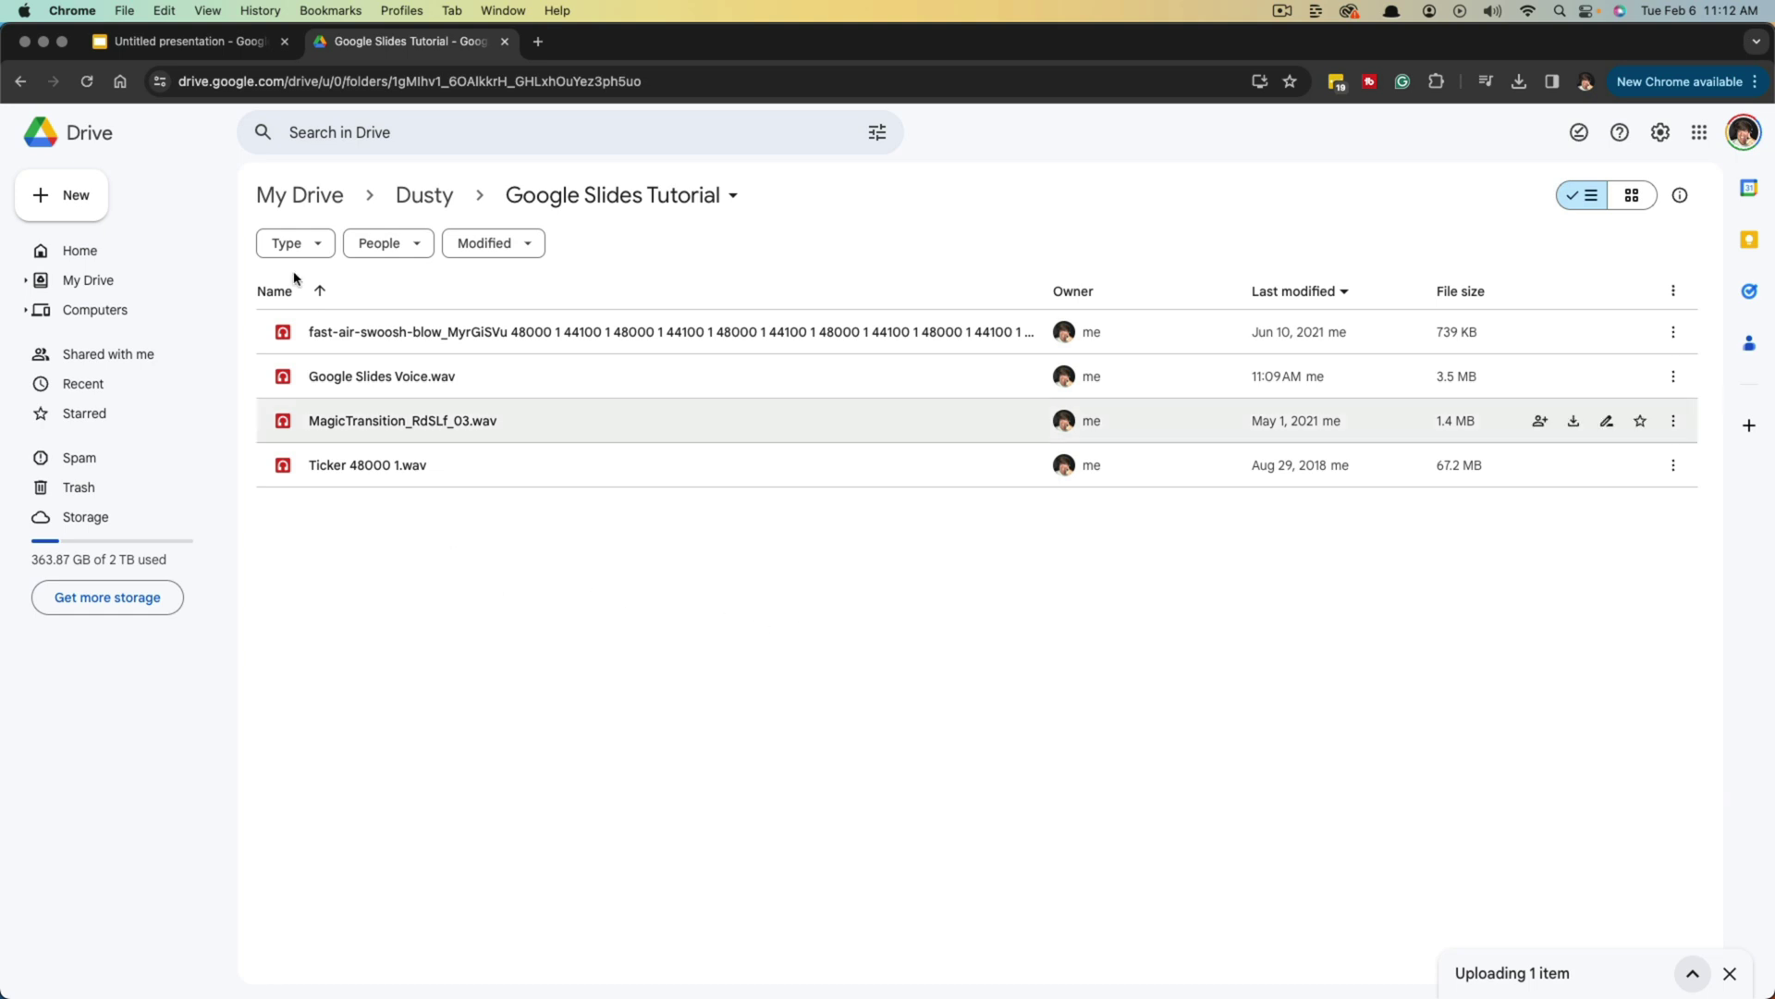
Return to the presentation, look over both slides, and select slide 1
key("ctrl+shift+Tab")
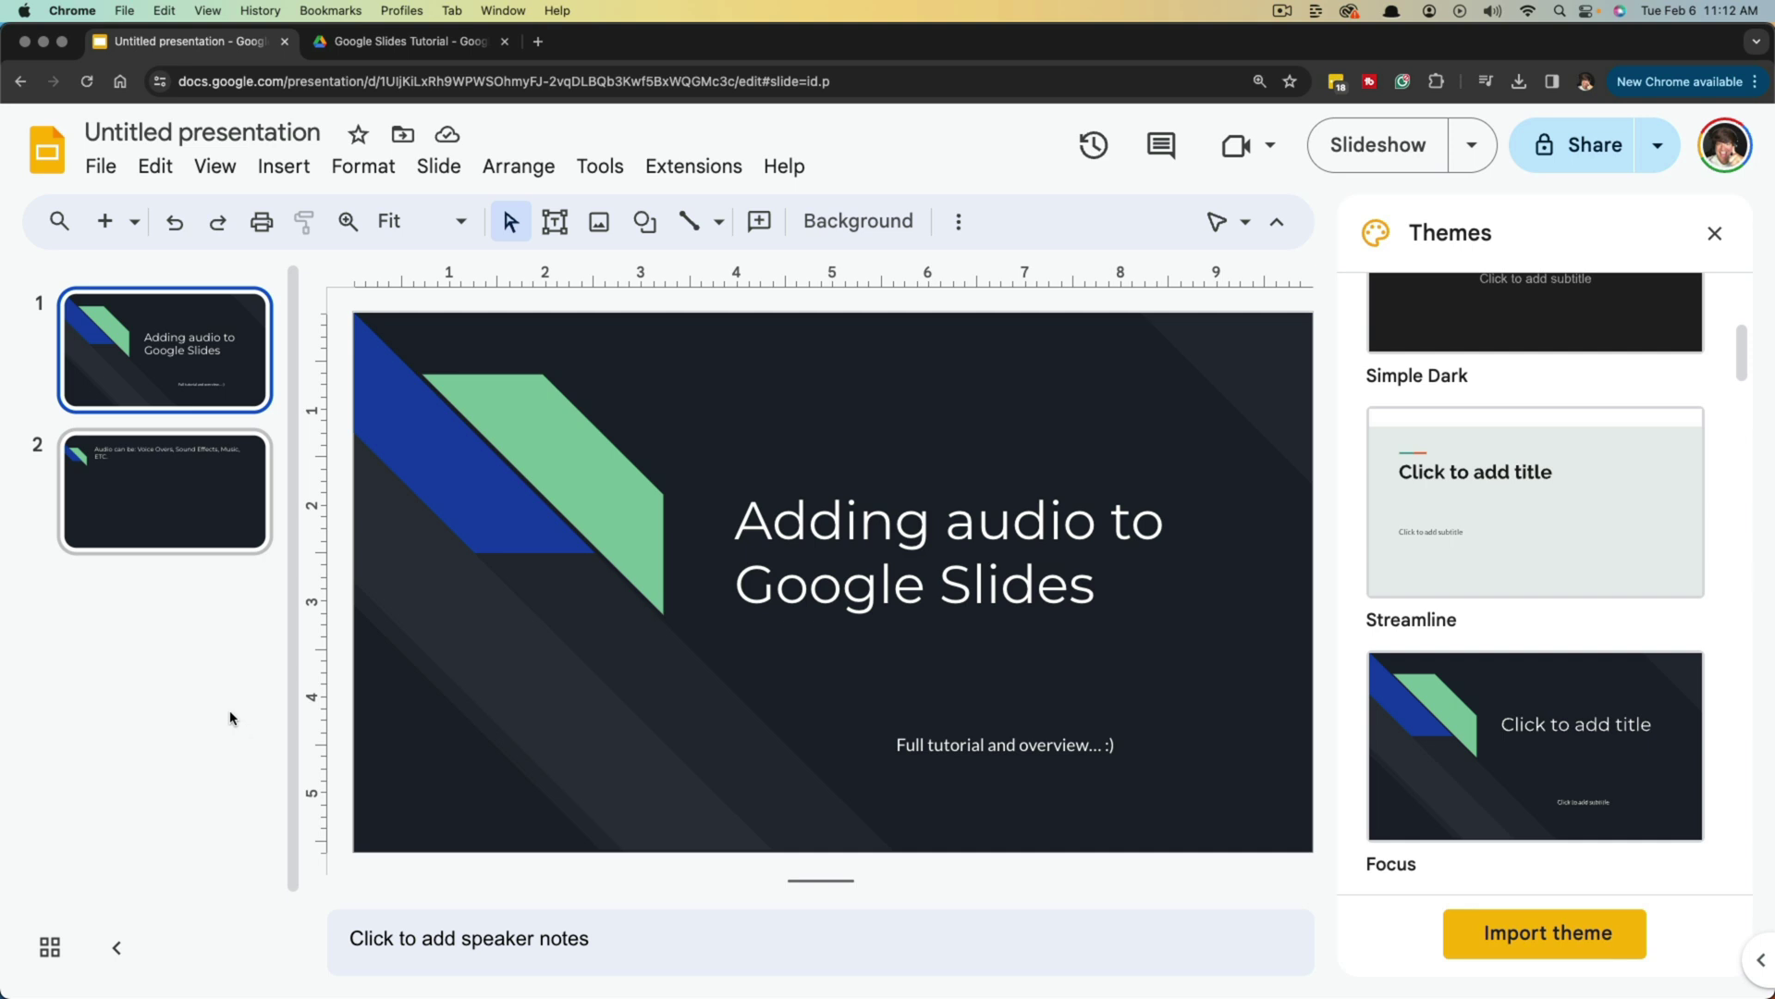
left_click(192, 504)
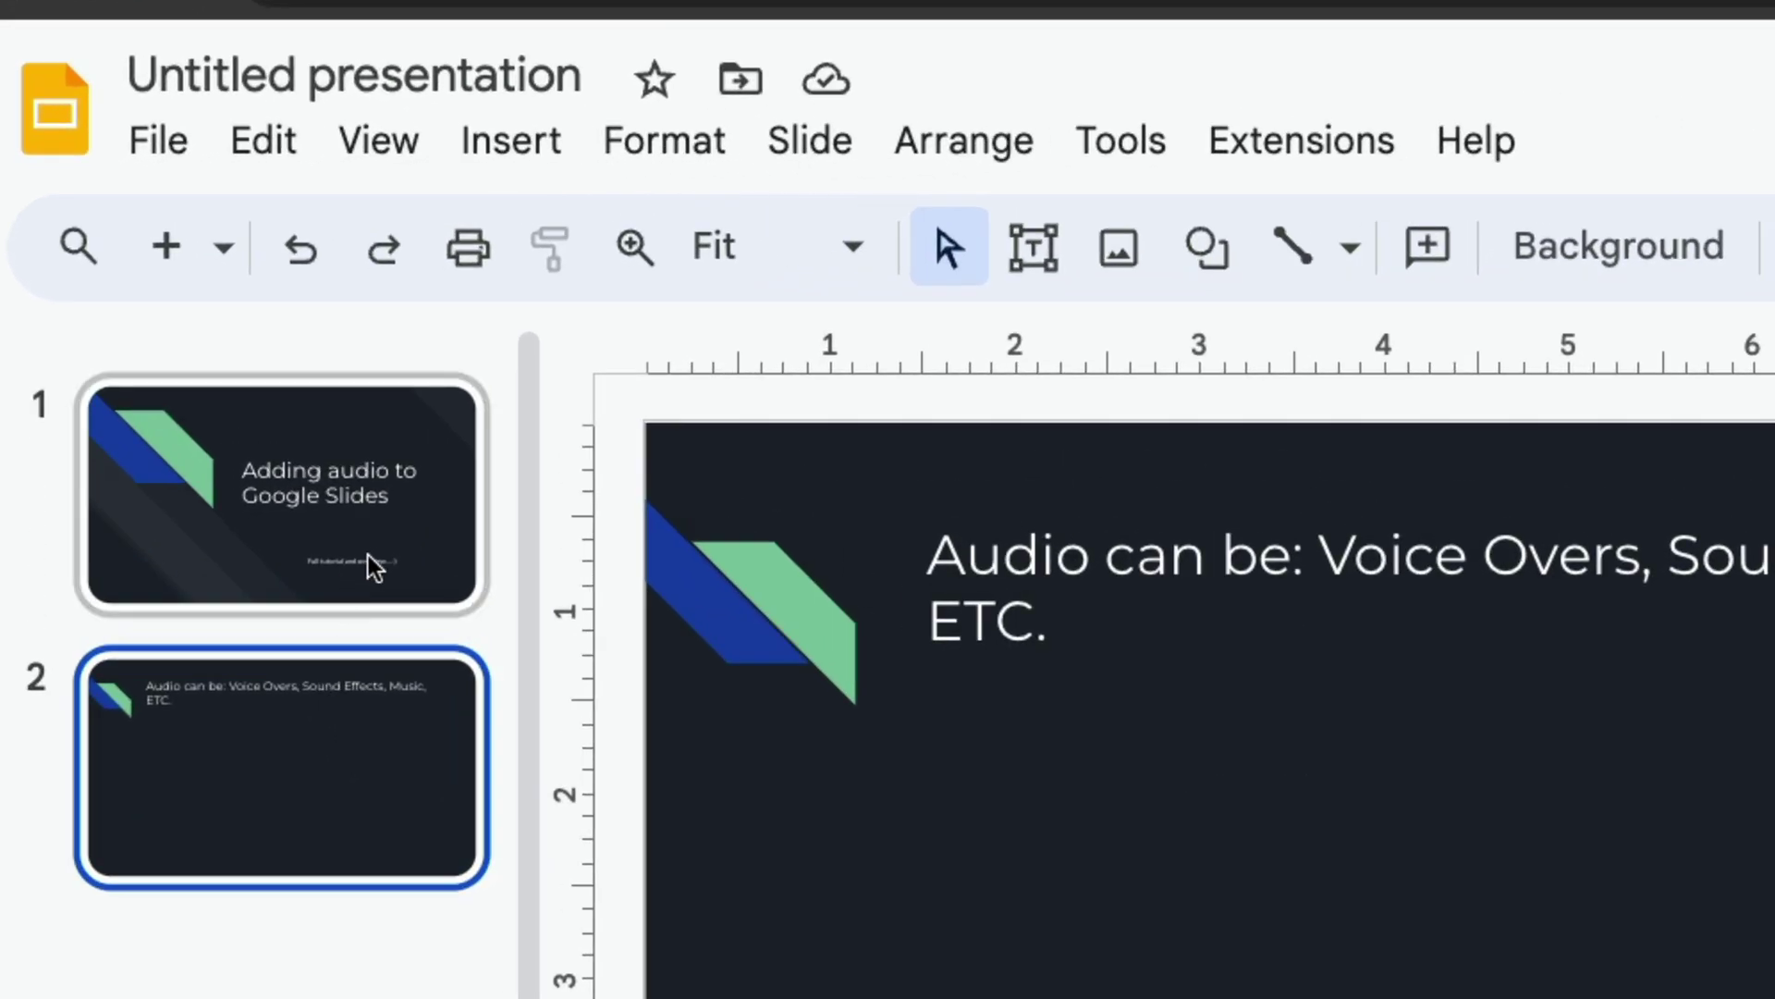
left_click(215, 380)
left_click(335, 824)
left_click(366, 466)
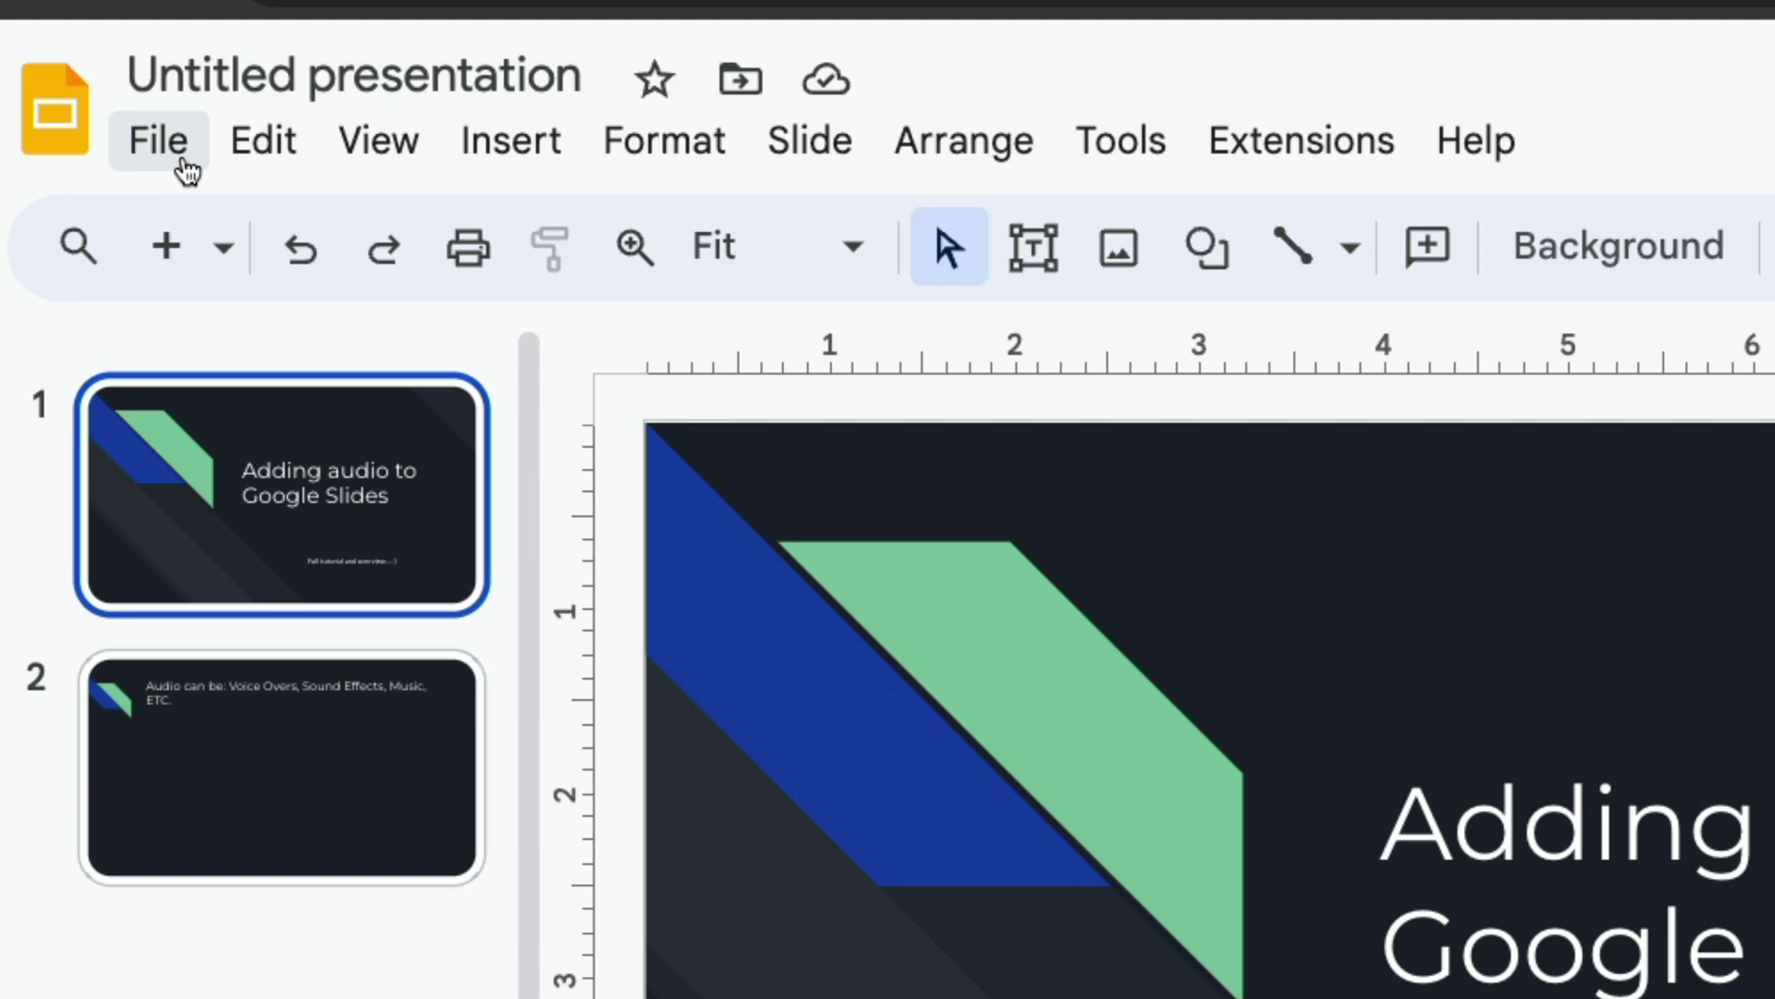
Insert Google Slides Voice.wav from the Google Slides Tutorial Drive folder onto slide 1
left_click(478, 164)
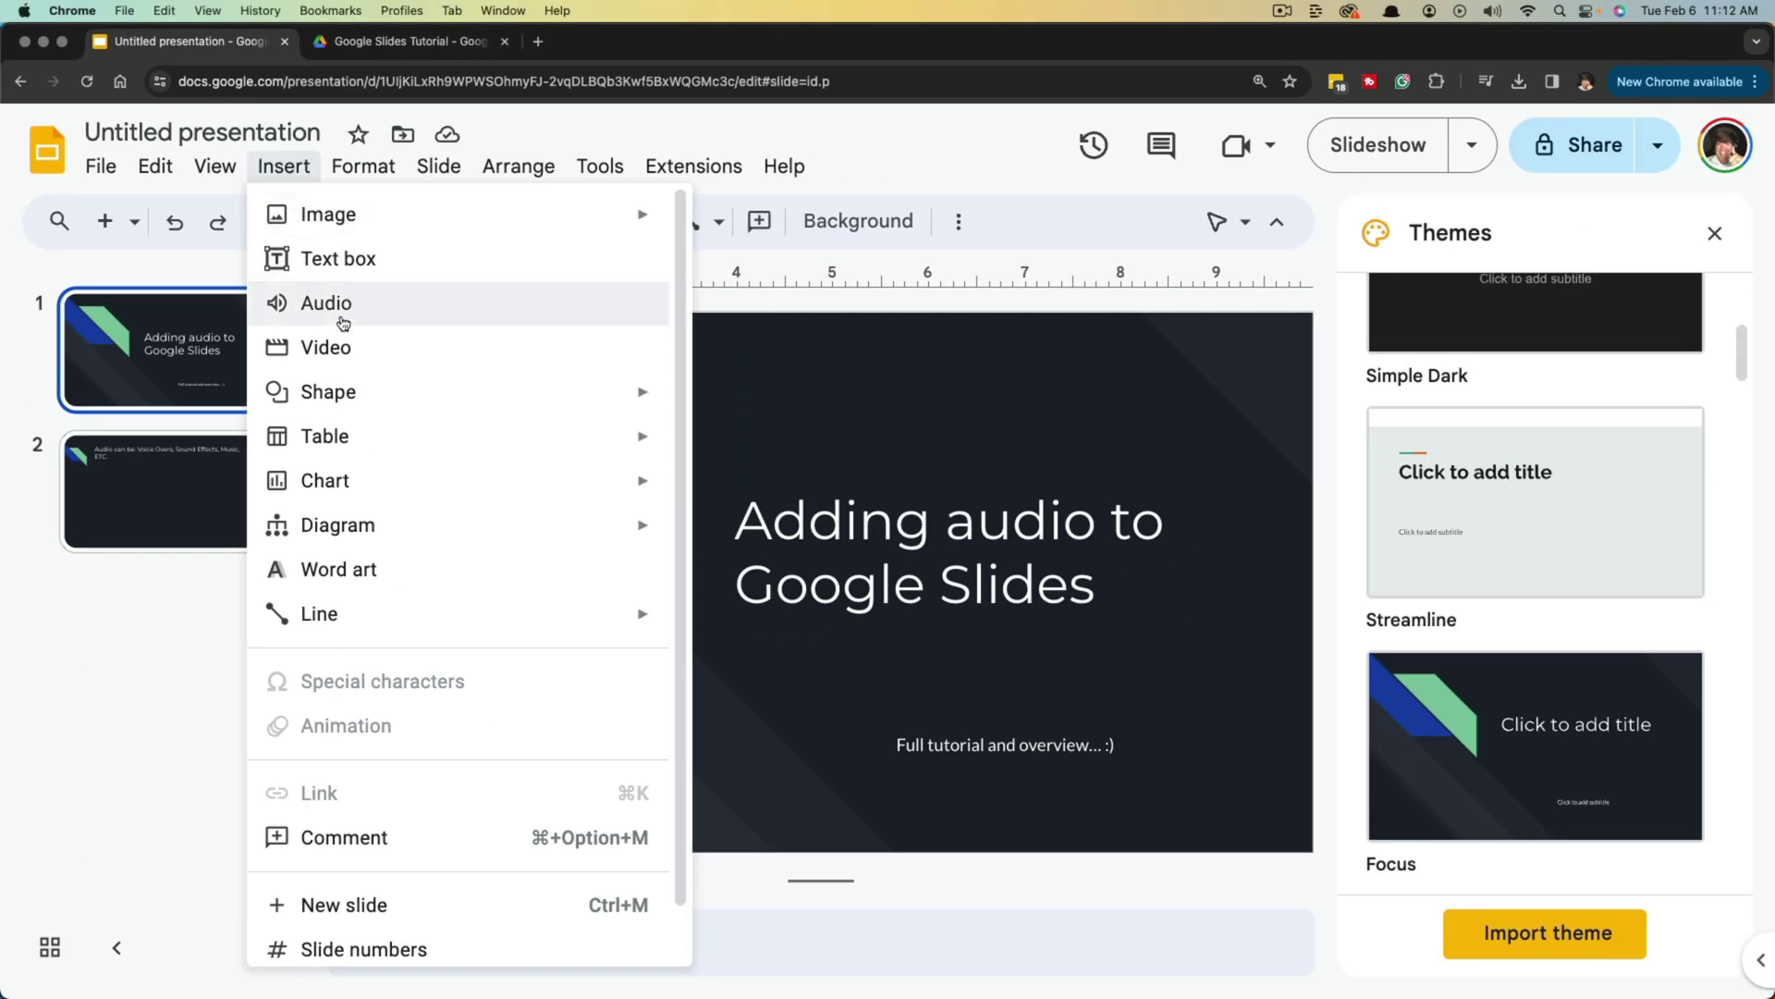
left_click(340, 311)
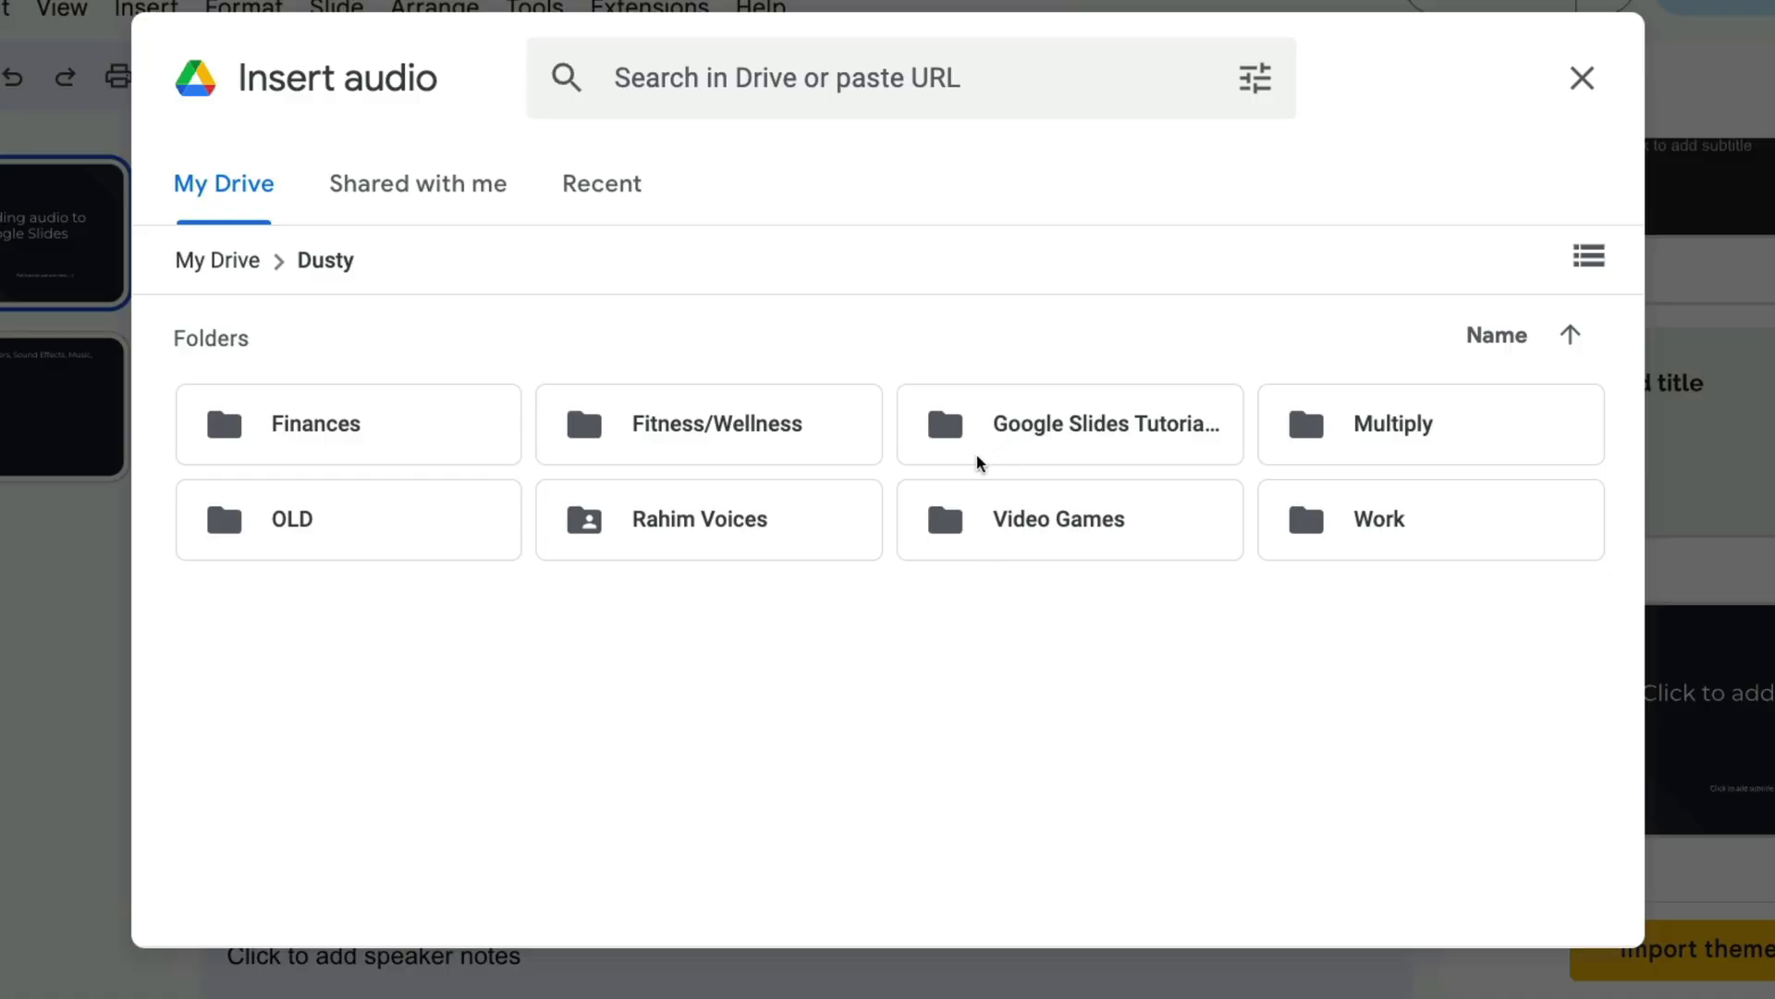
double_click(1039, 429)
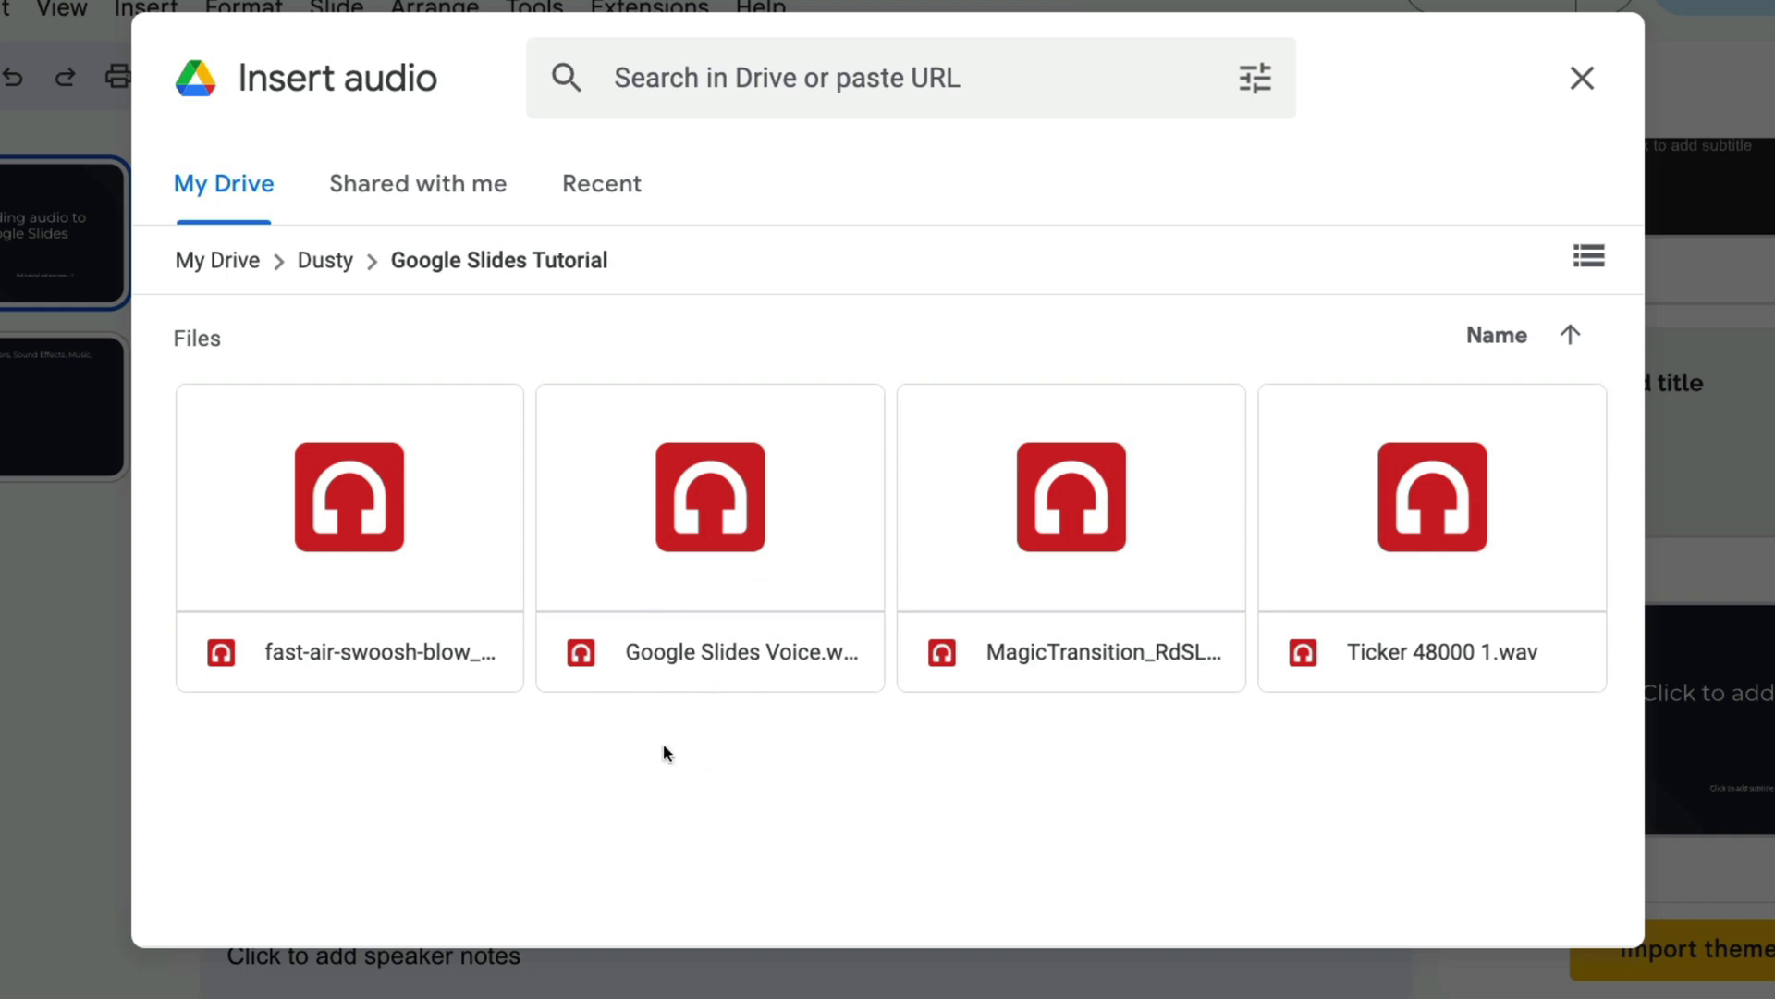
left_click(652, 685)
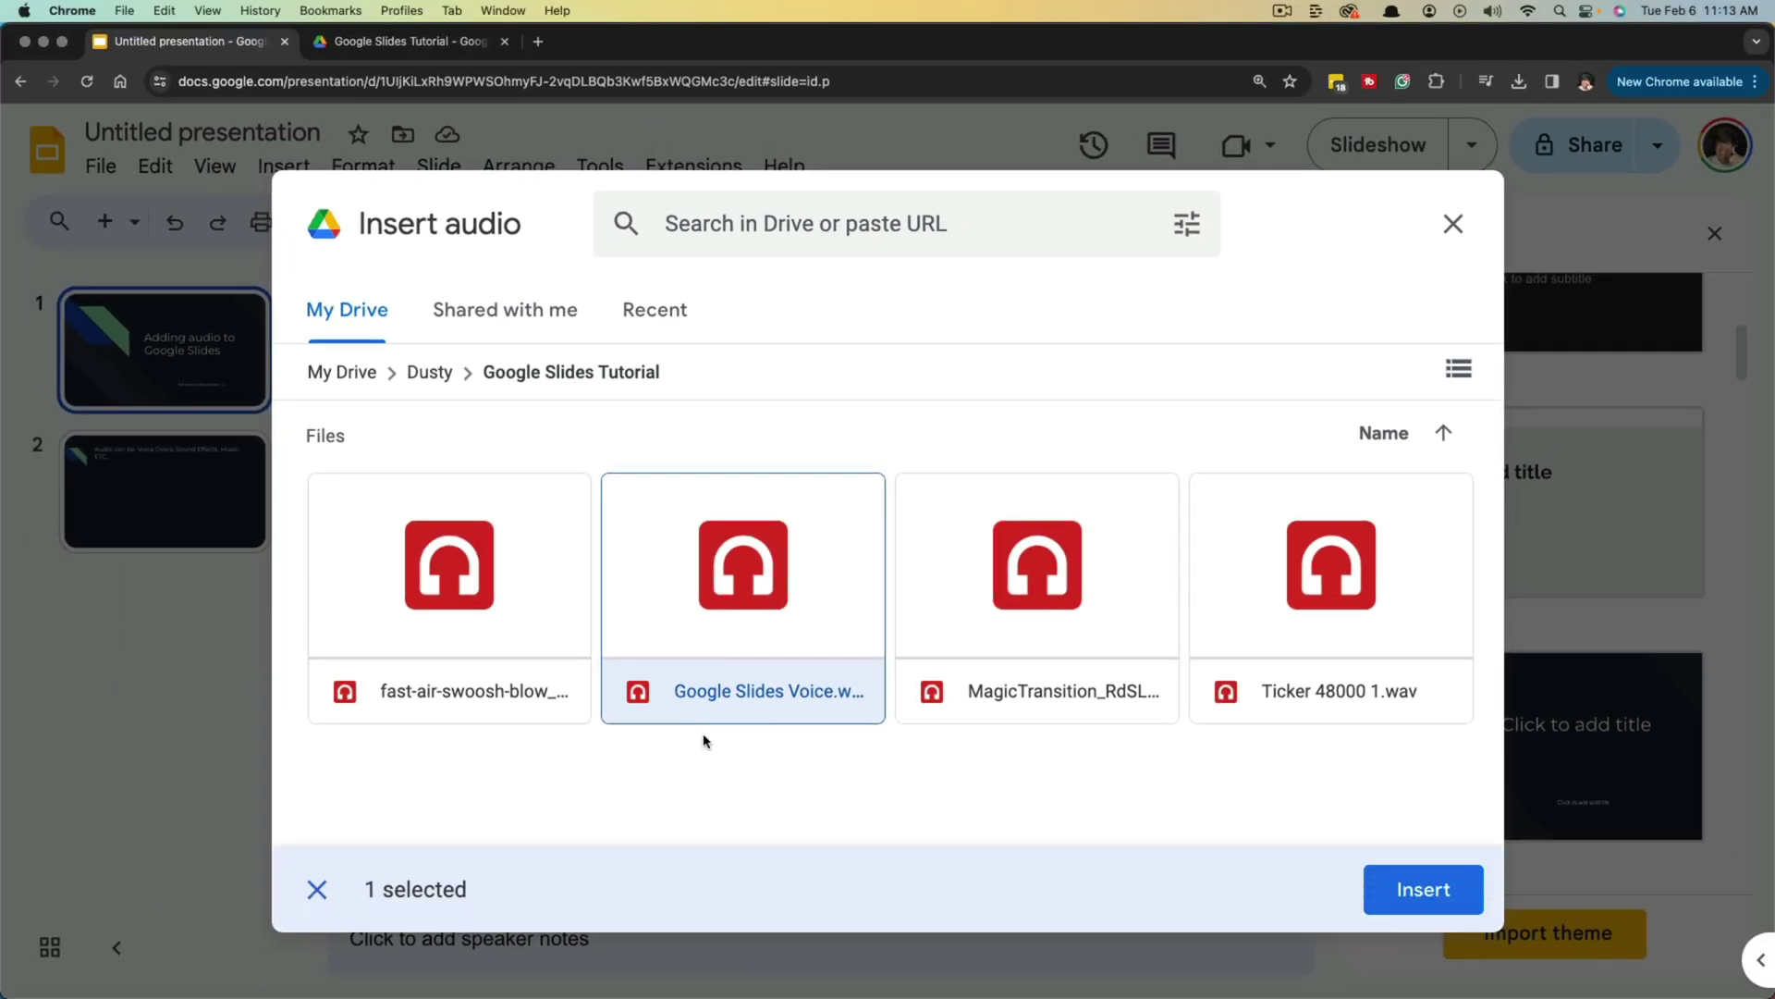
left_click(1434, 896)
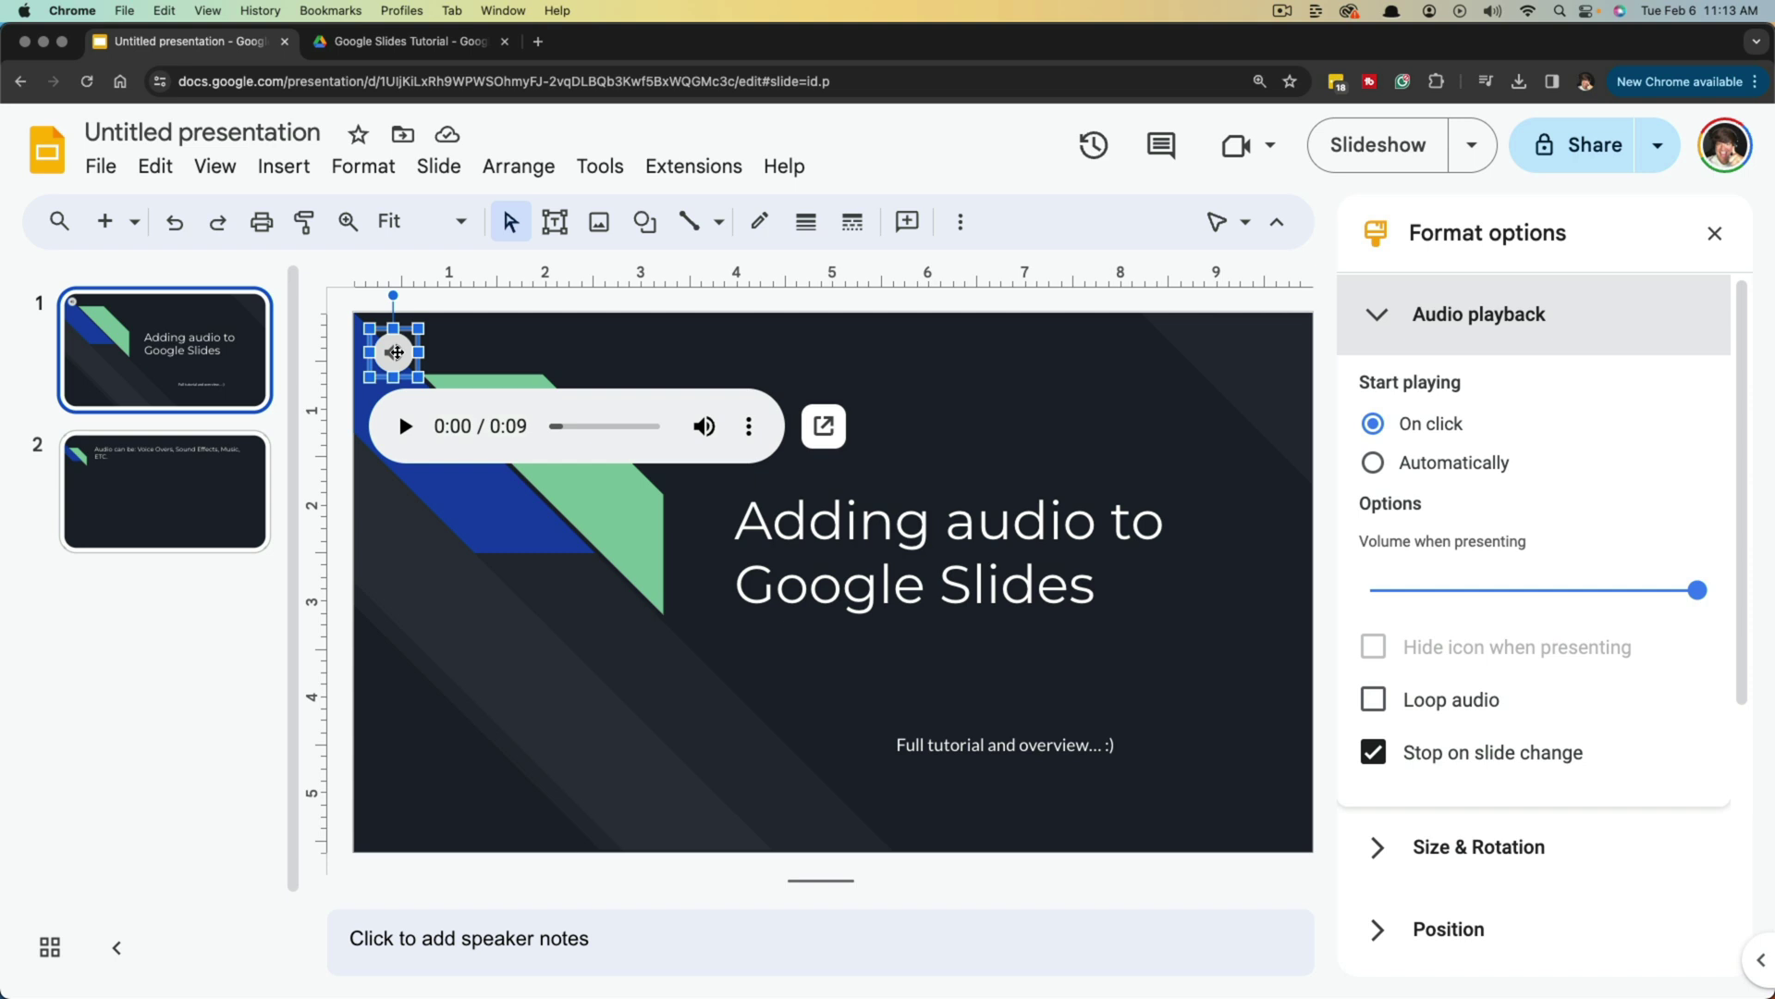
Move the voice-over icon to slide 1's lower-left corner, resize it, and test-play it to 0:02
left_click_drag(398, 354, 430, 758)
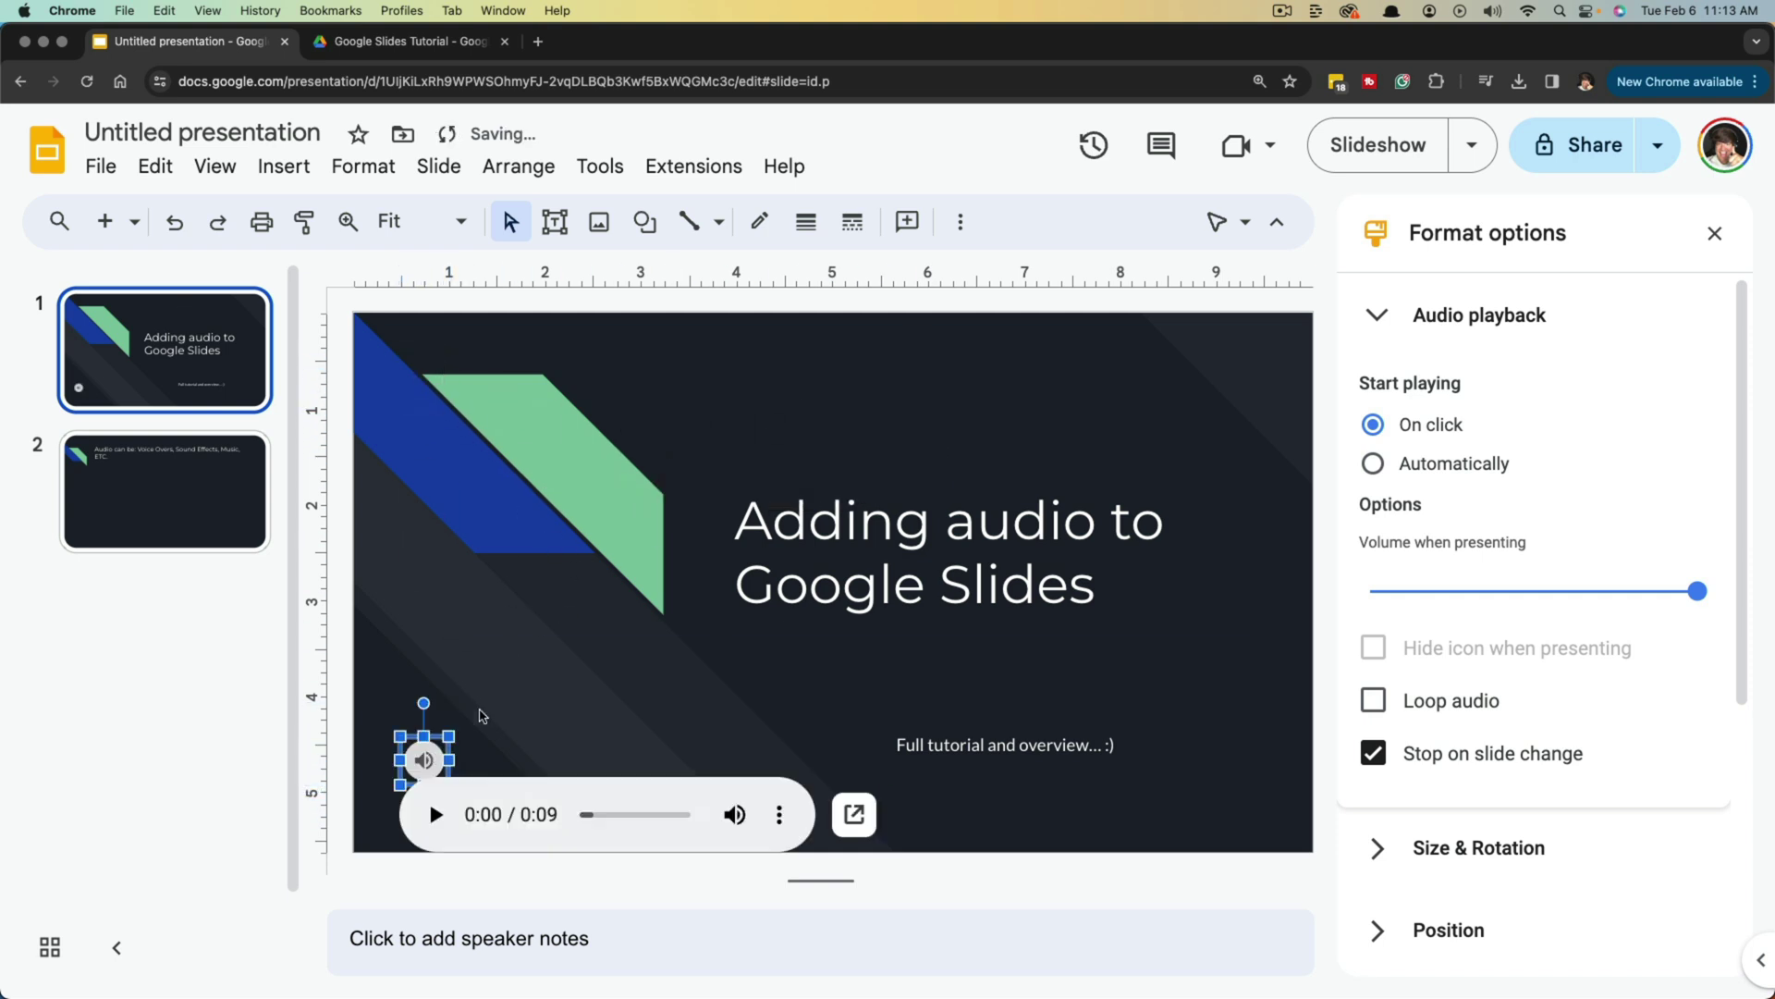
left_click_drag(467, 720, 442, 751)
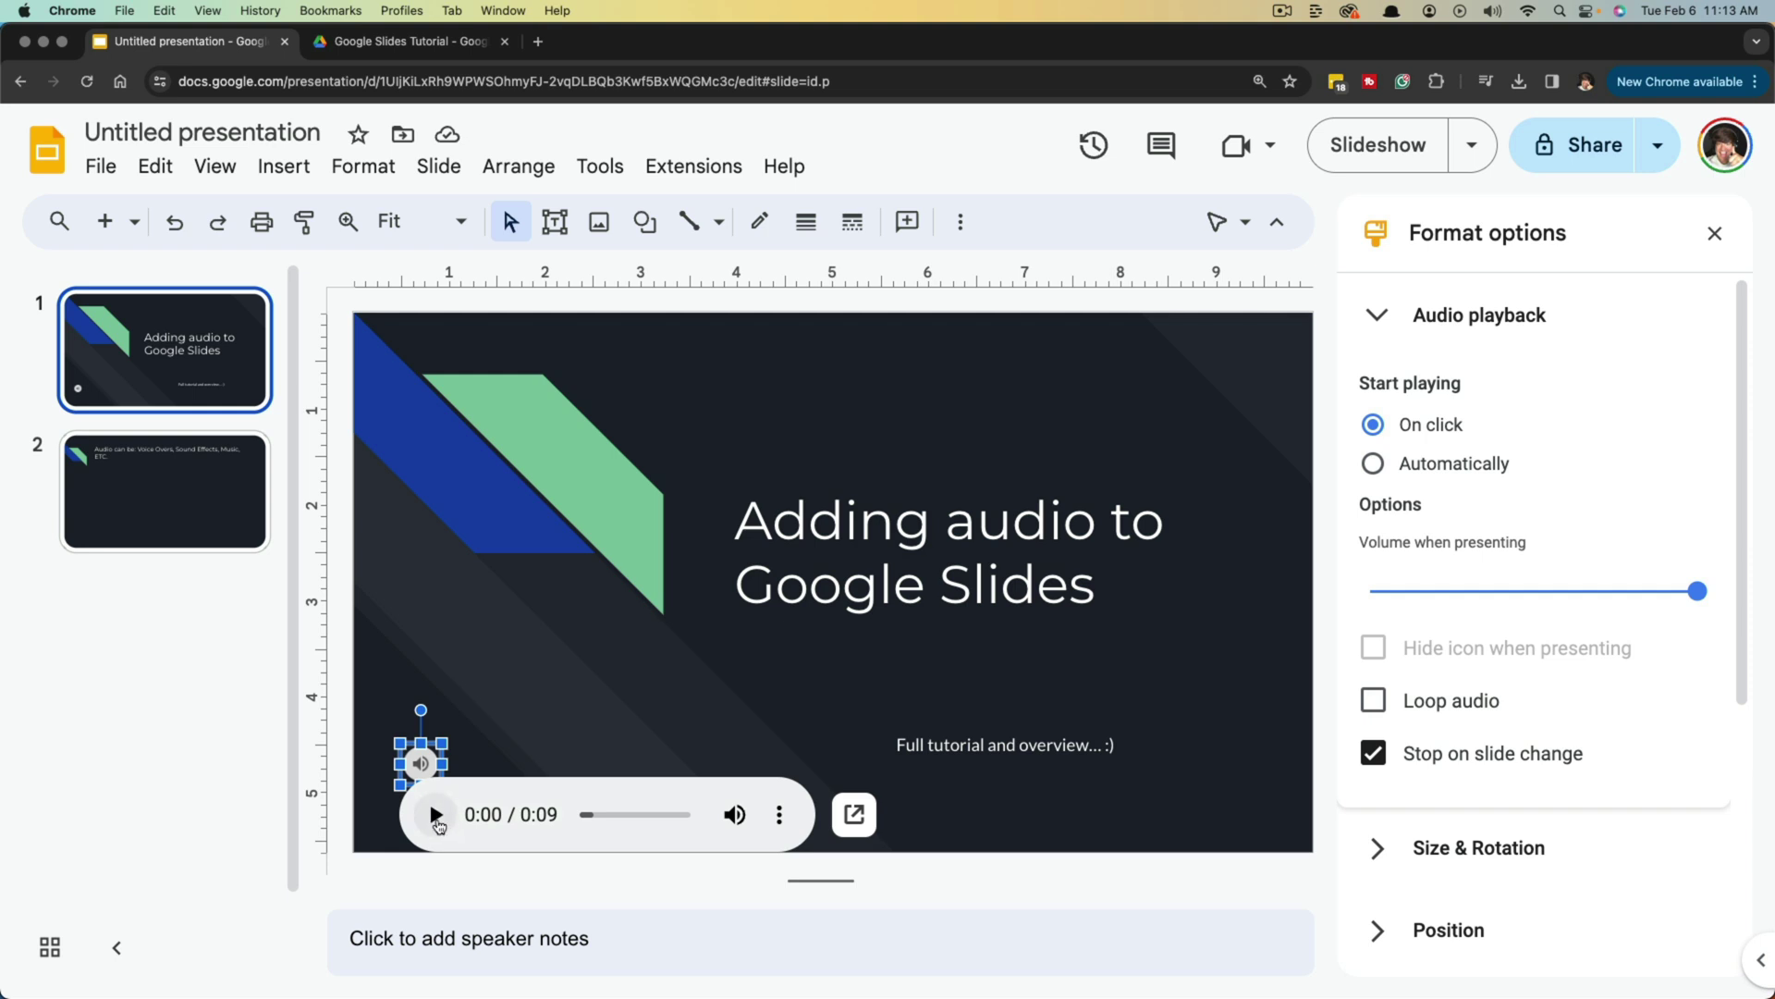
left_click(437, 816)
left_click(438, 818)
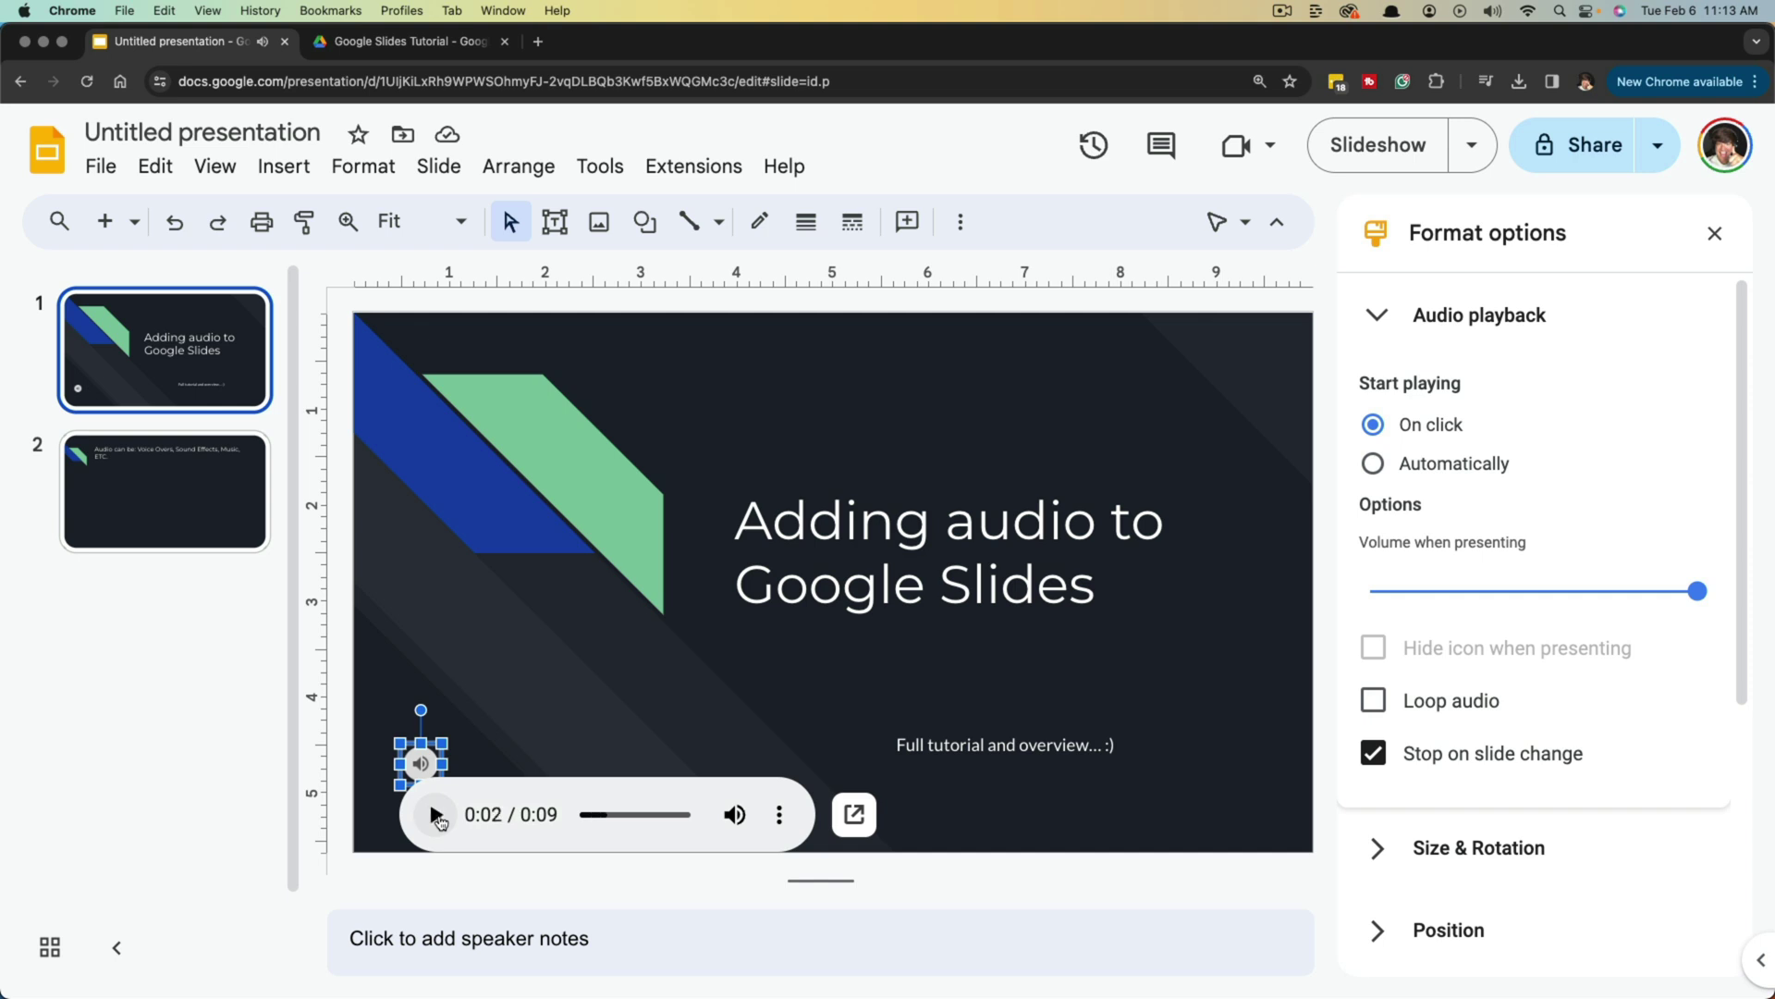
left_click(782, 820)
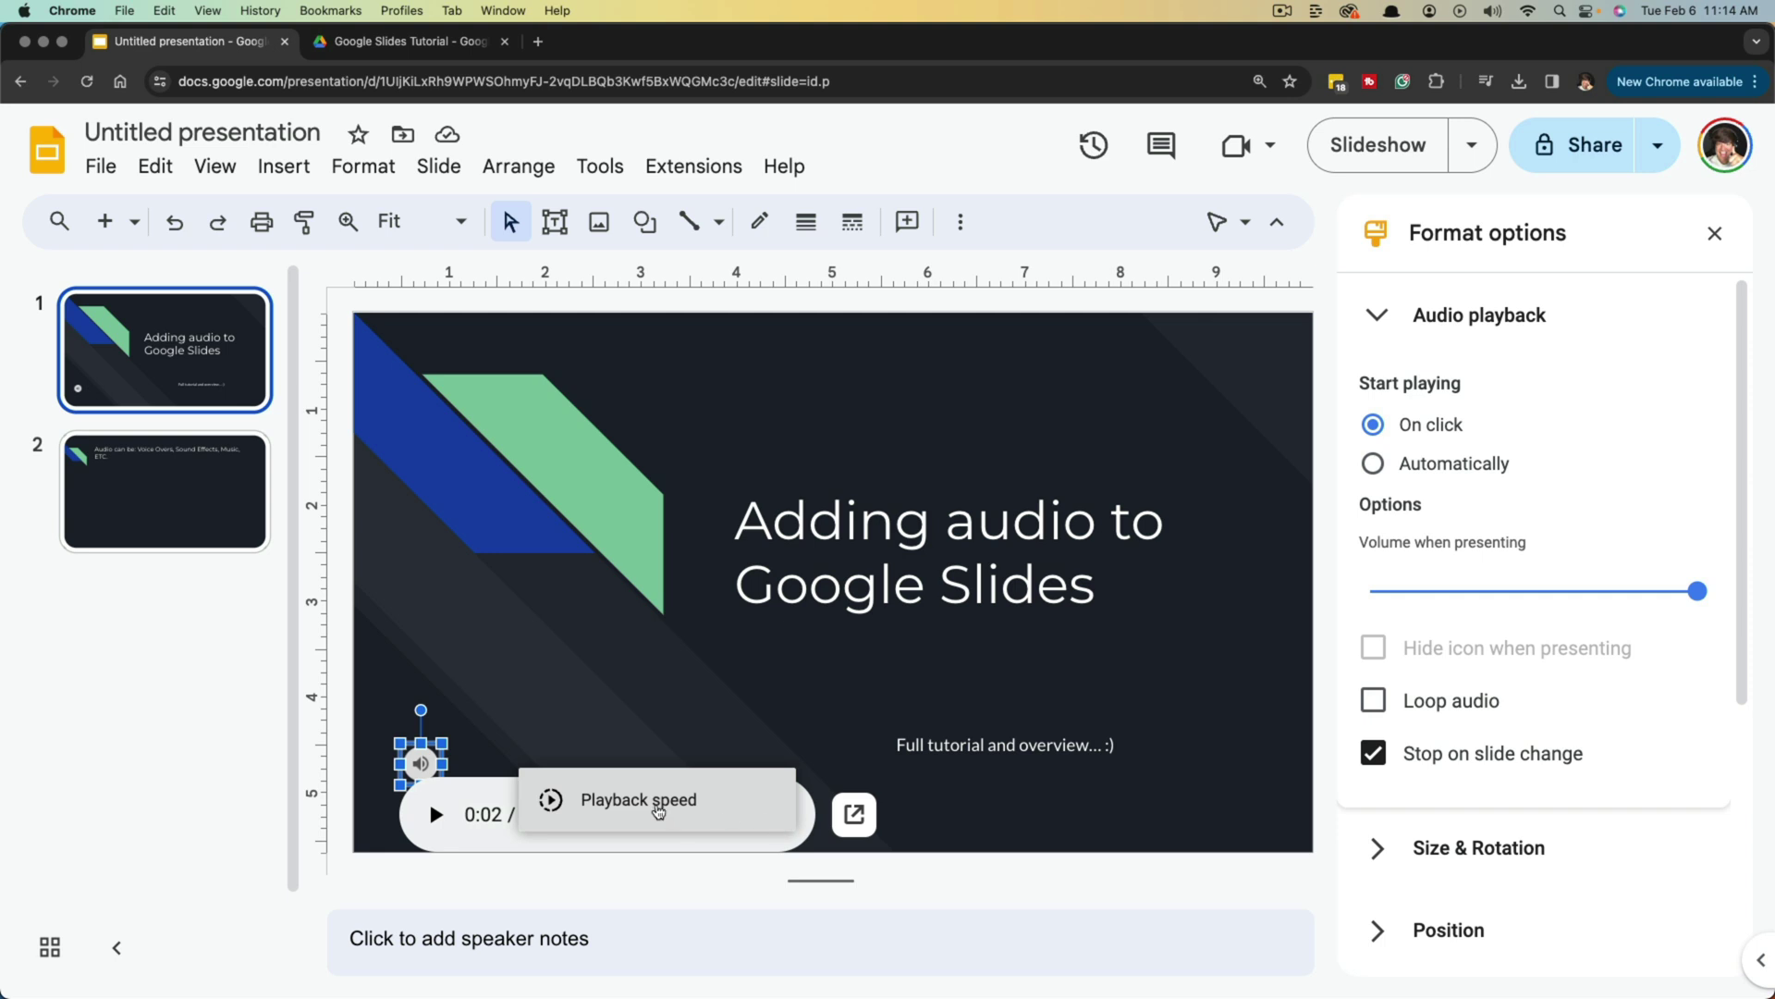
left_click(636, 811)
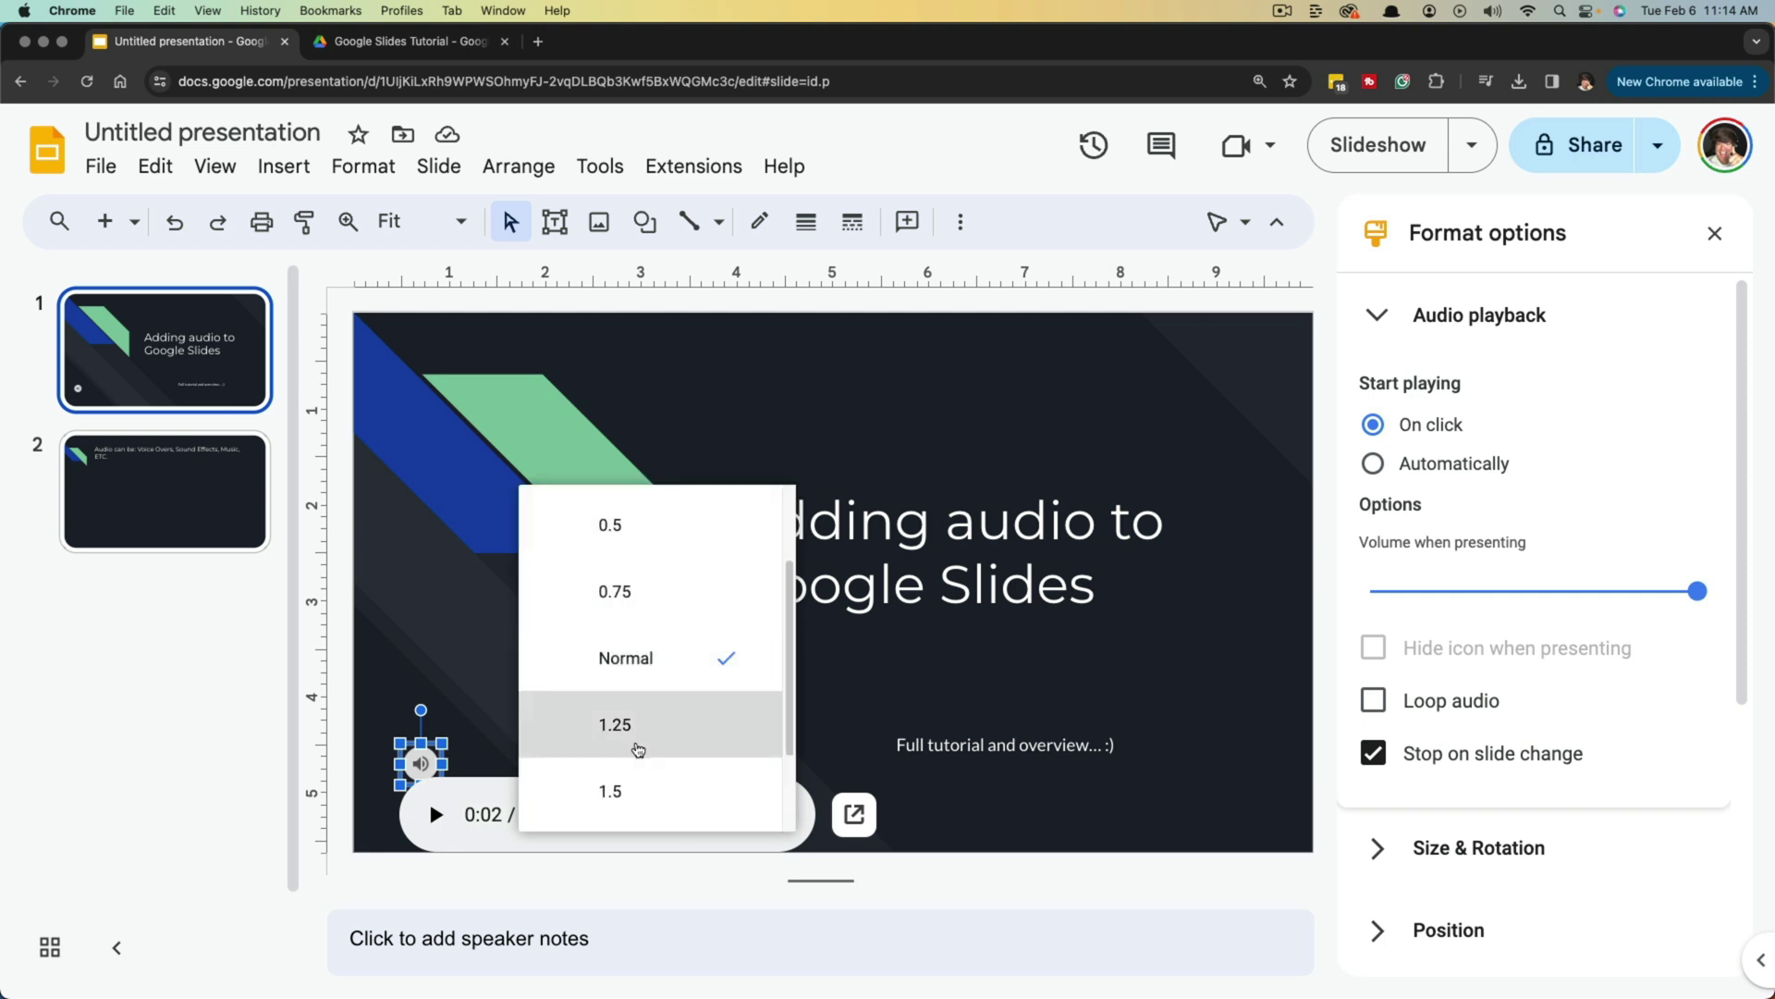
scroll(608, 786, "down", 1)
left_click(537, 891)
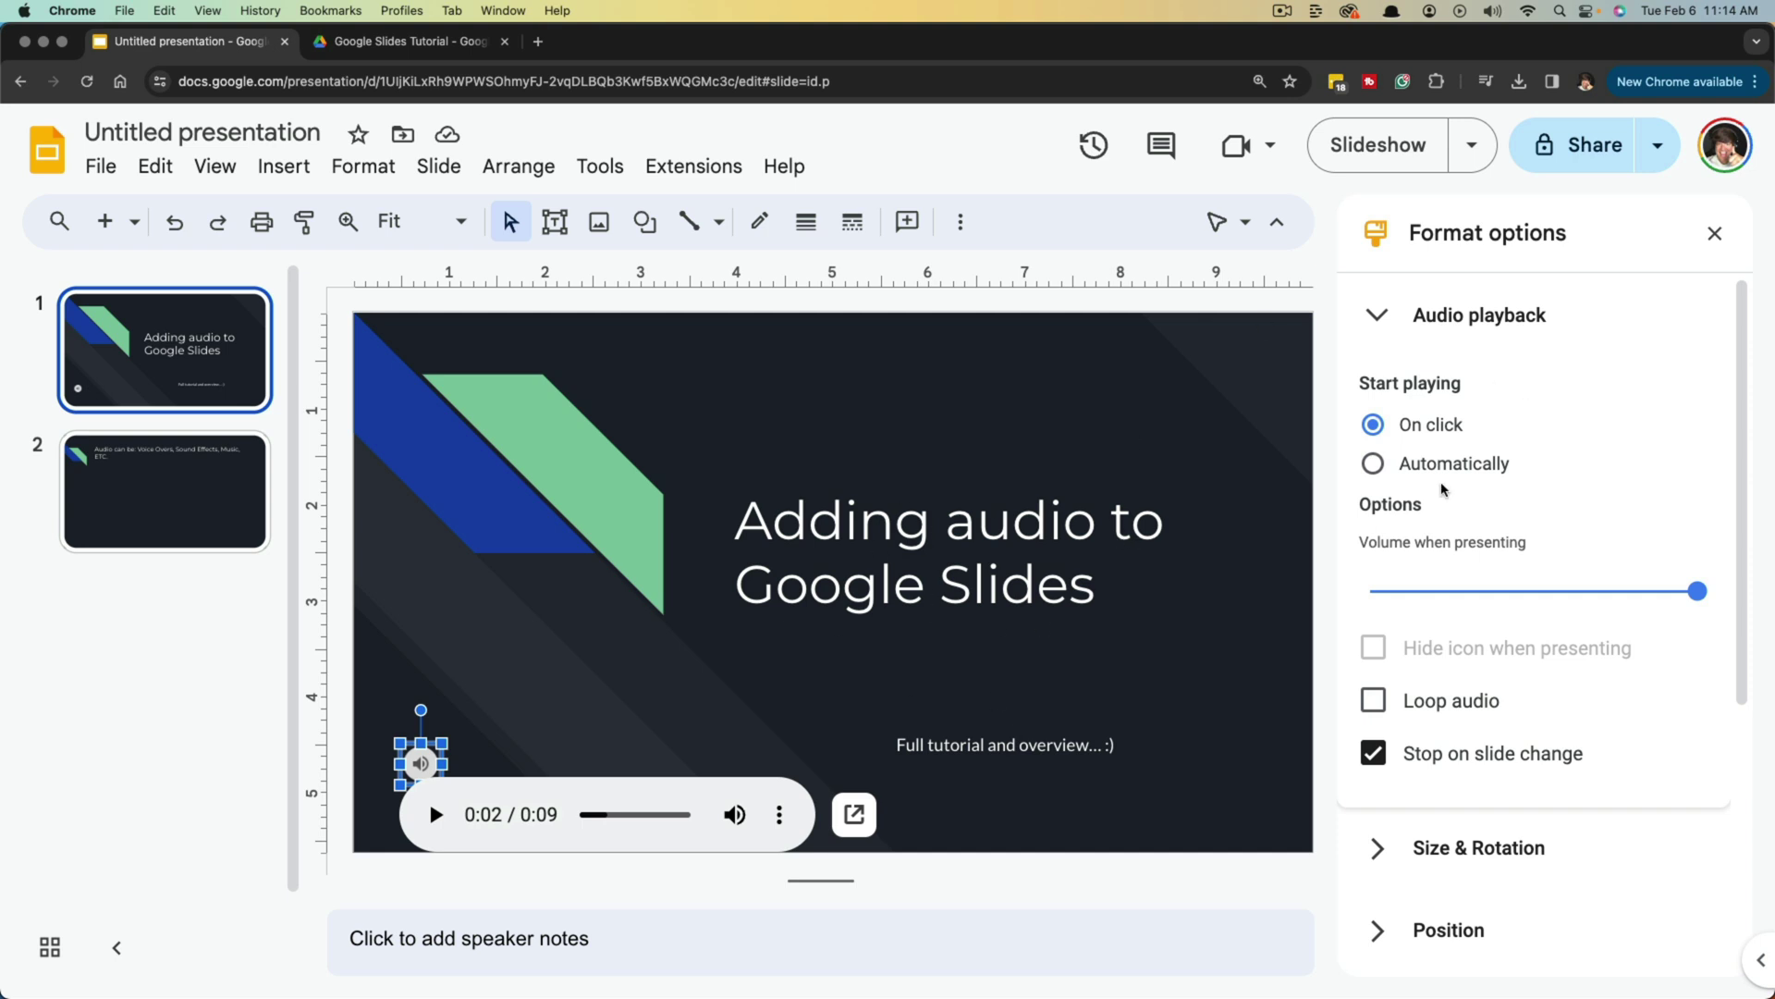
Make the voice-over play automatically at slightly reduced volume, keeping its icon visible when presenting
left_click(1412, 472)
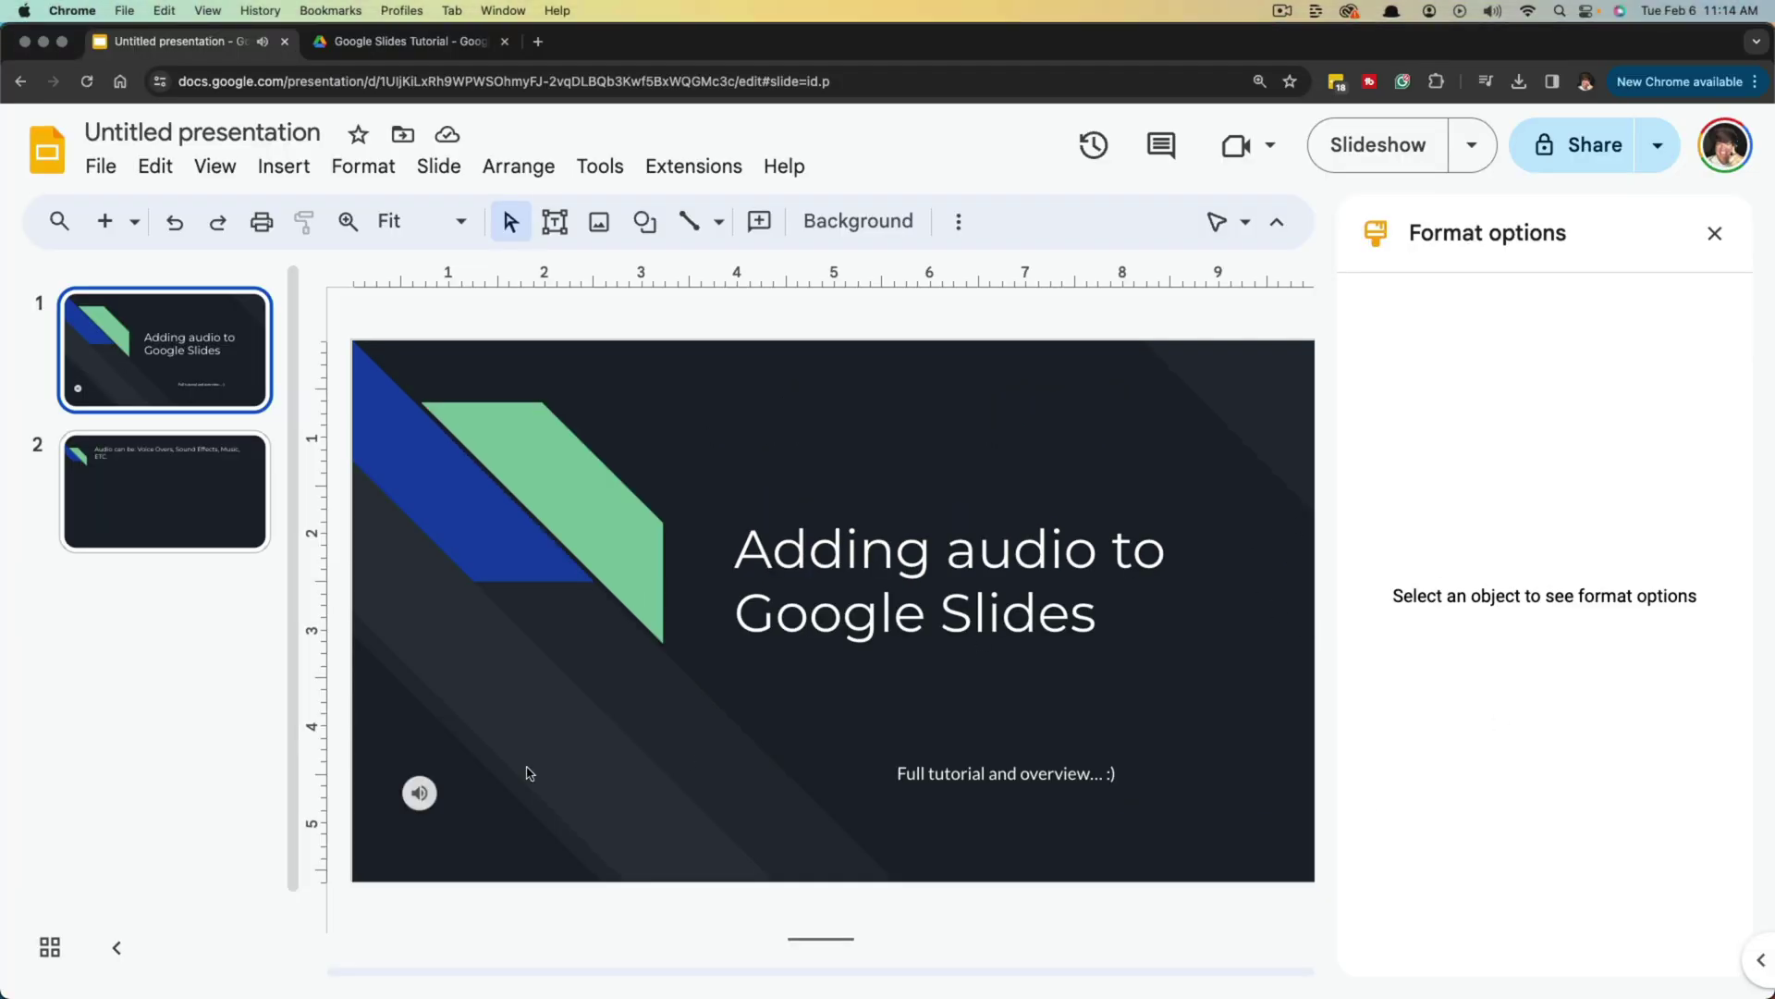
left_click(422, 791)
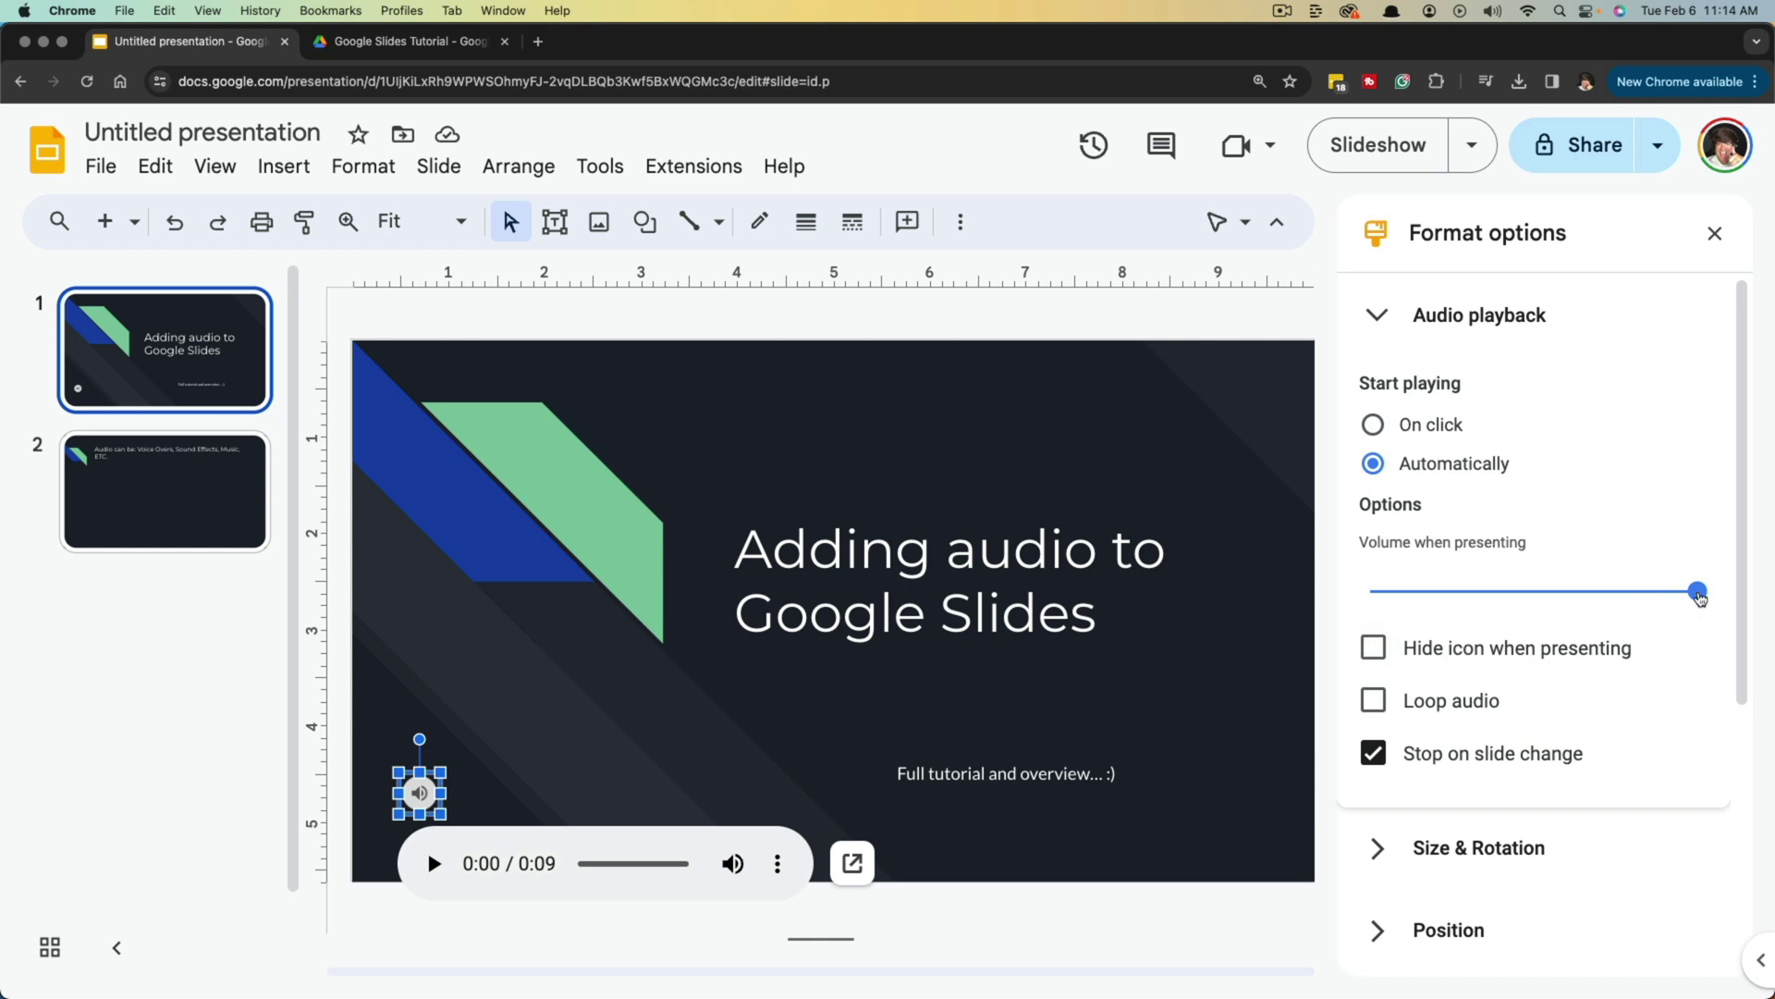
mouse_move(1698, 592)
left_mouse_down()
mouse_move(1497, 599)
mouse_move(1700, 596)
left_mouse_up()
left_click(1375, 651)
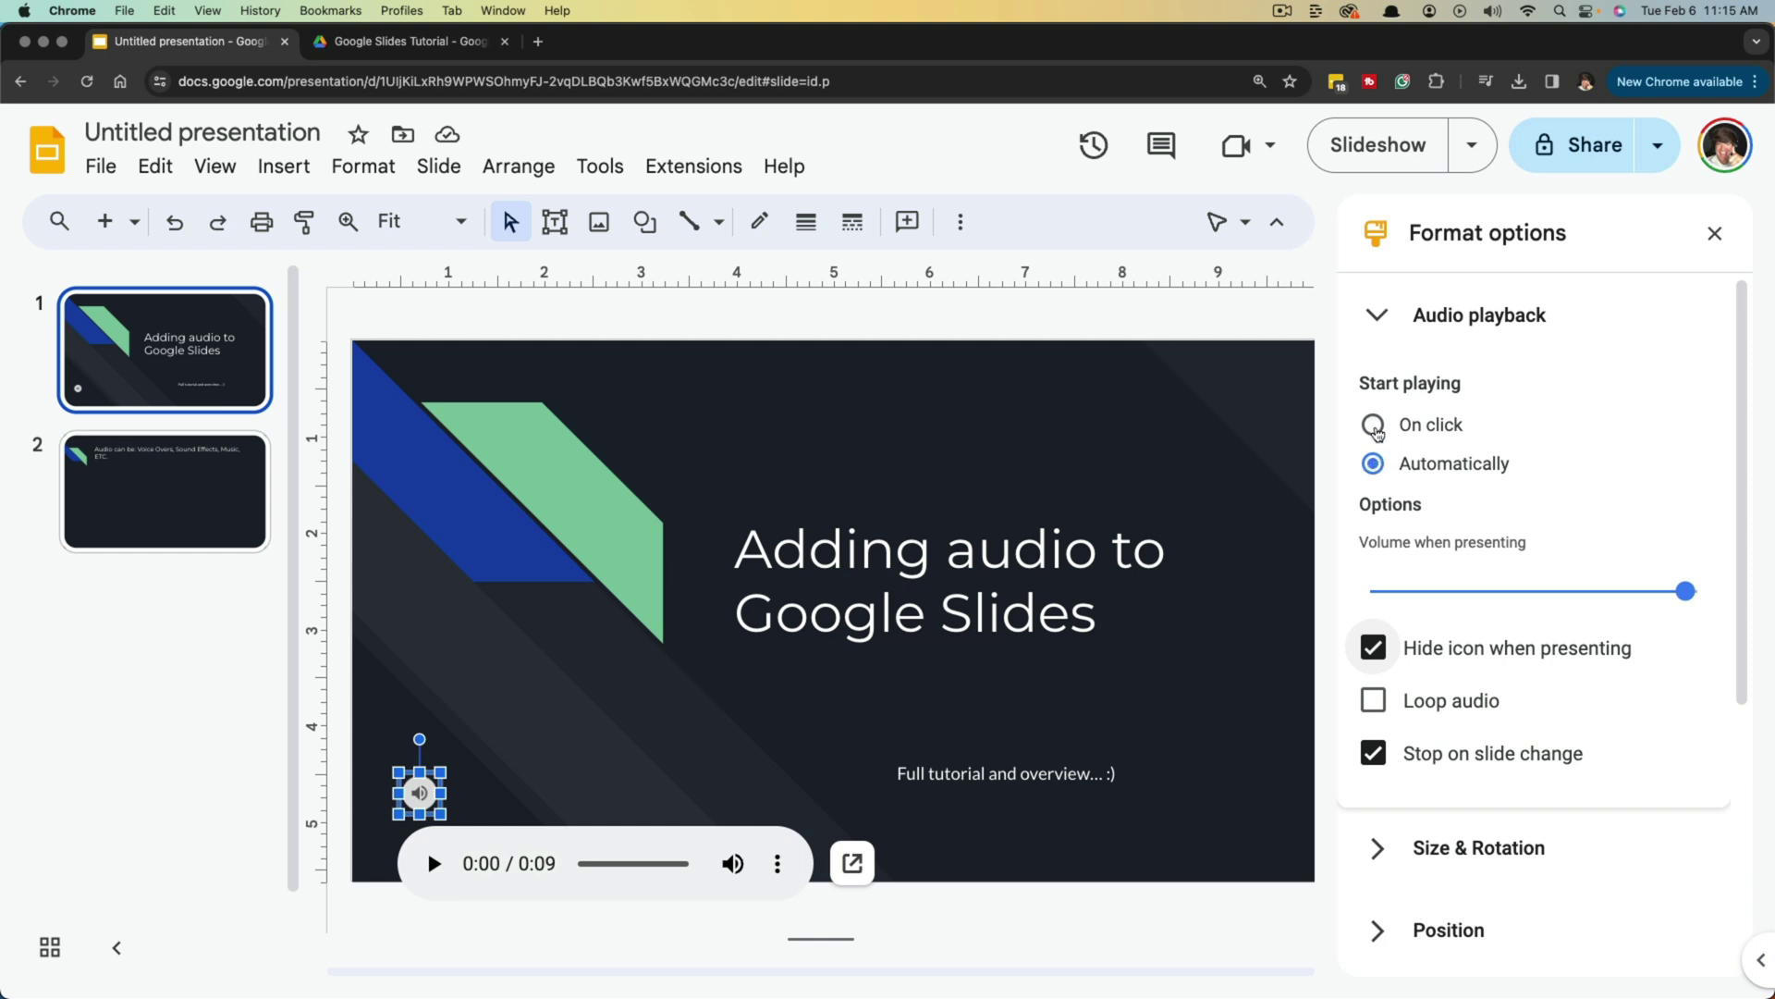
left_click(1375, 426)
left_click(1374, 464)
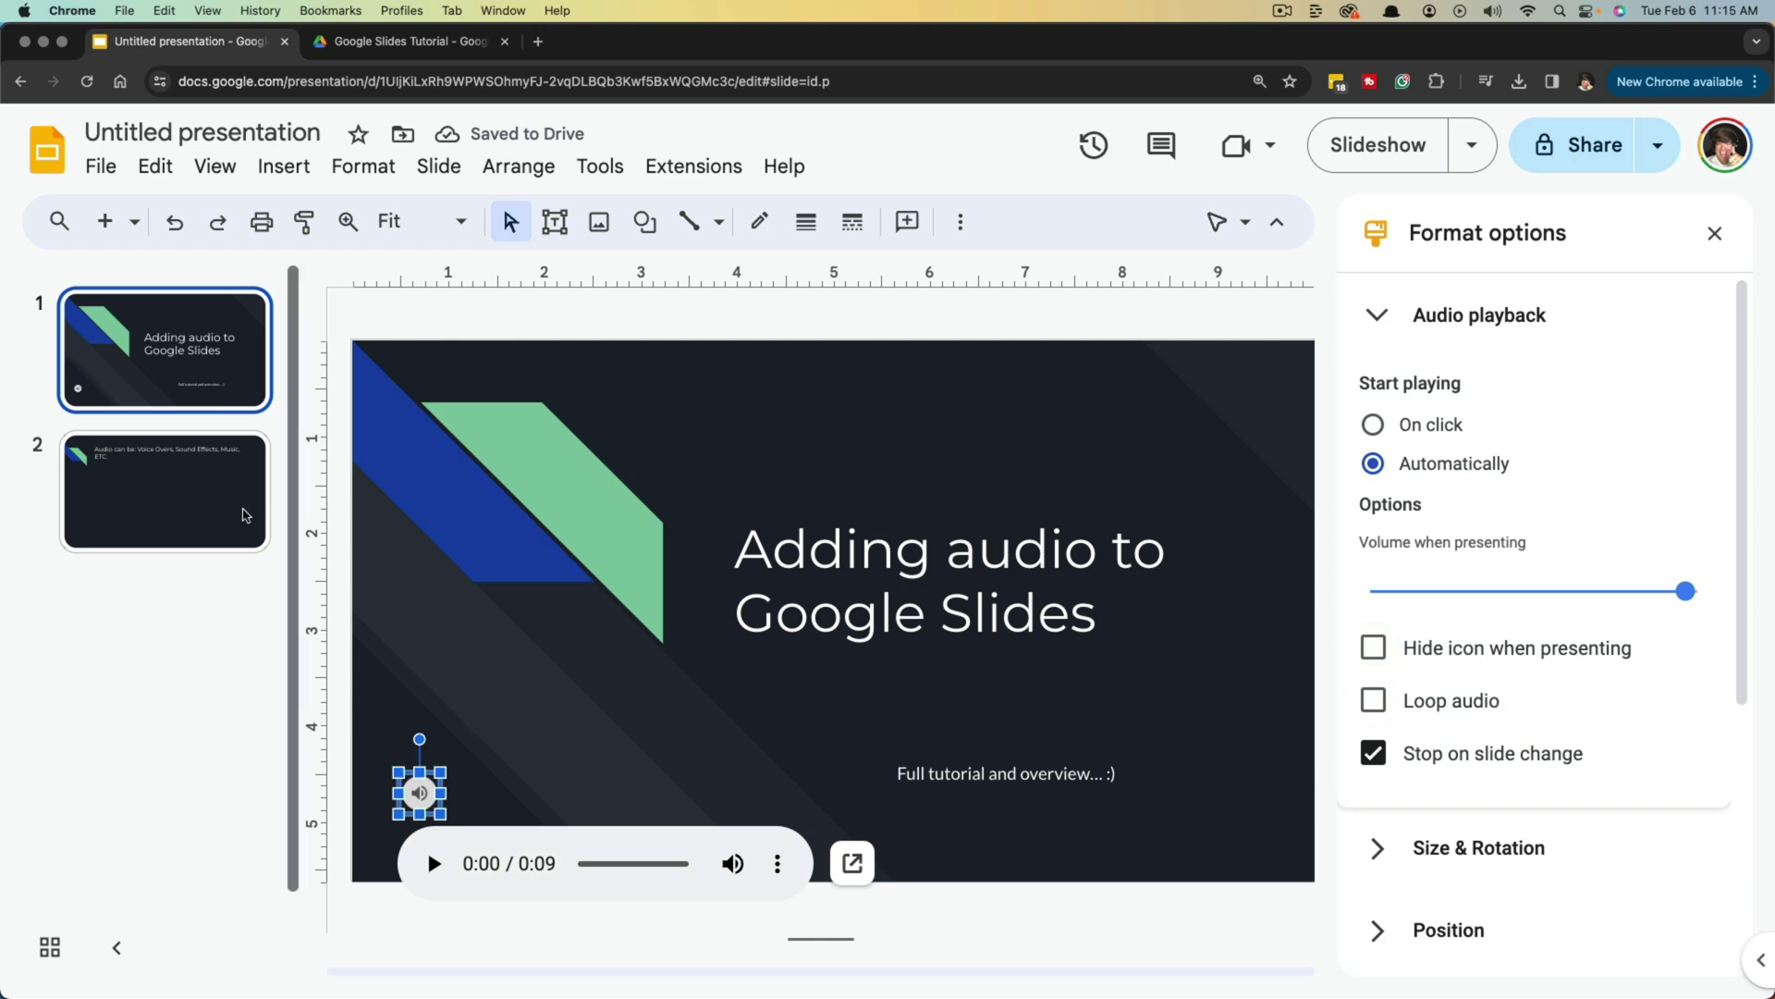
Insert the Ticker 48000 1.wav track from Drive onto slide 2
left_click(245, 515)
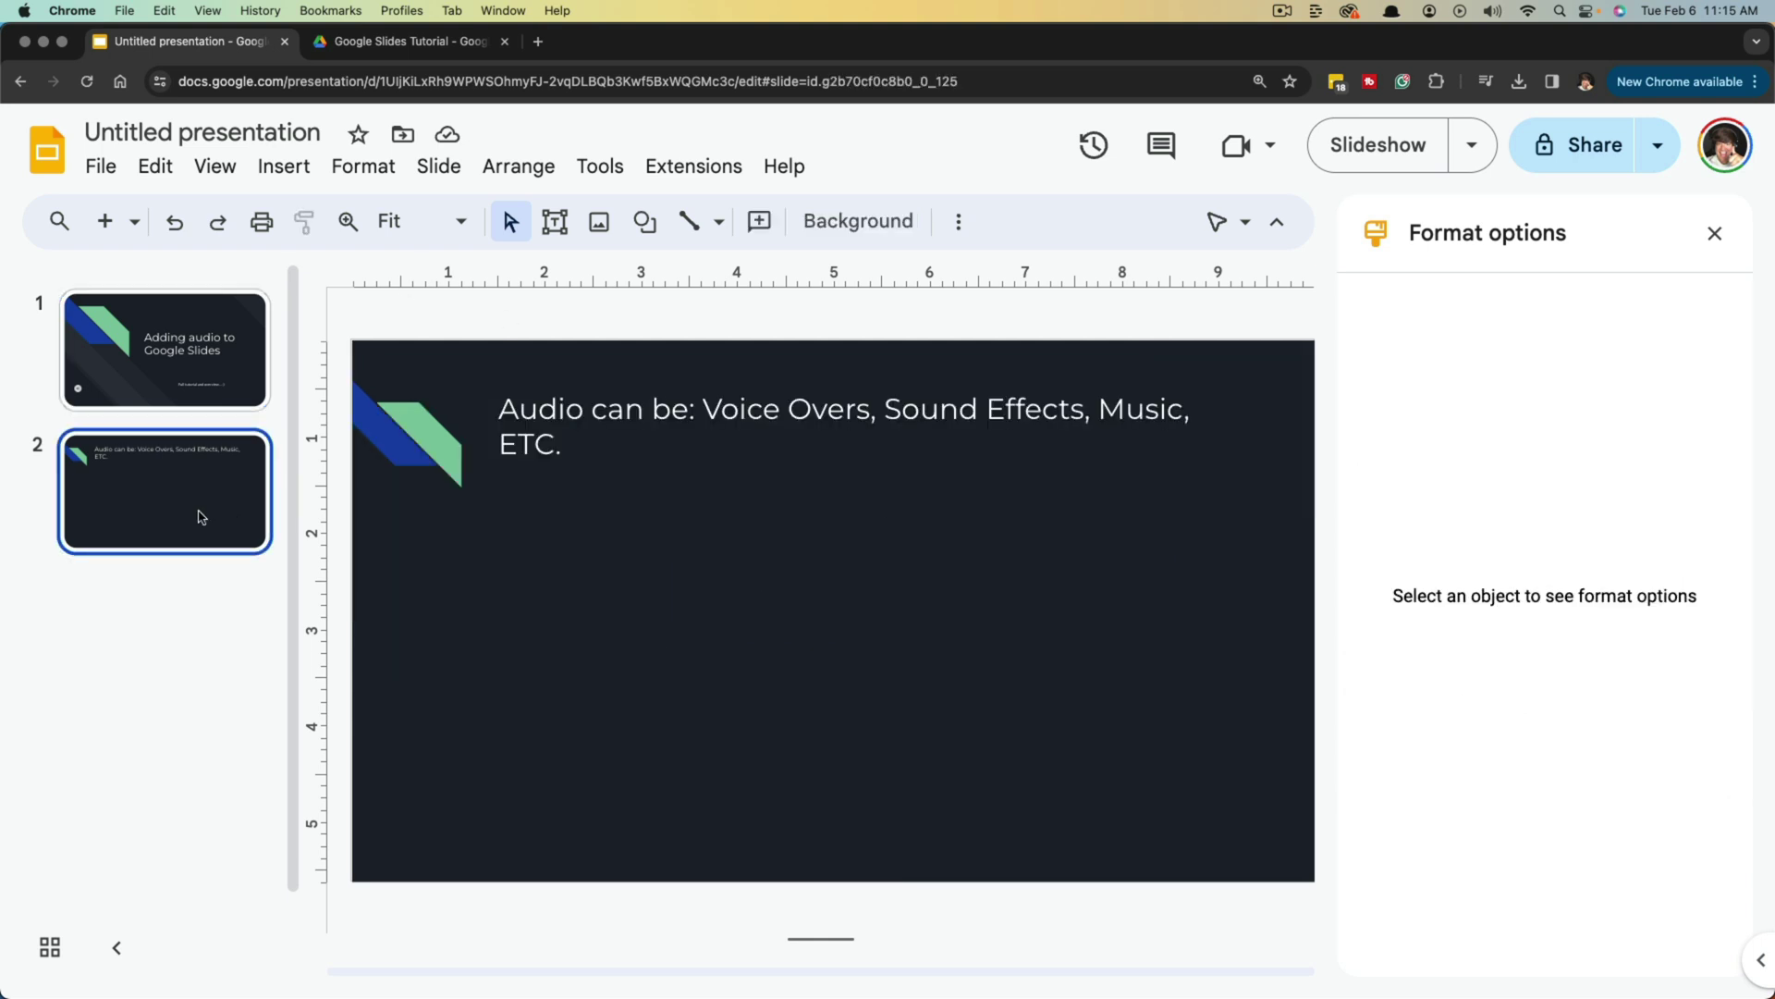
left_click(285, 167)
left_click(311, 301)
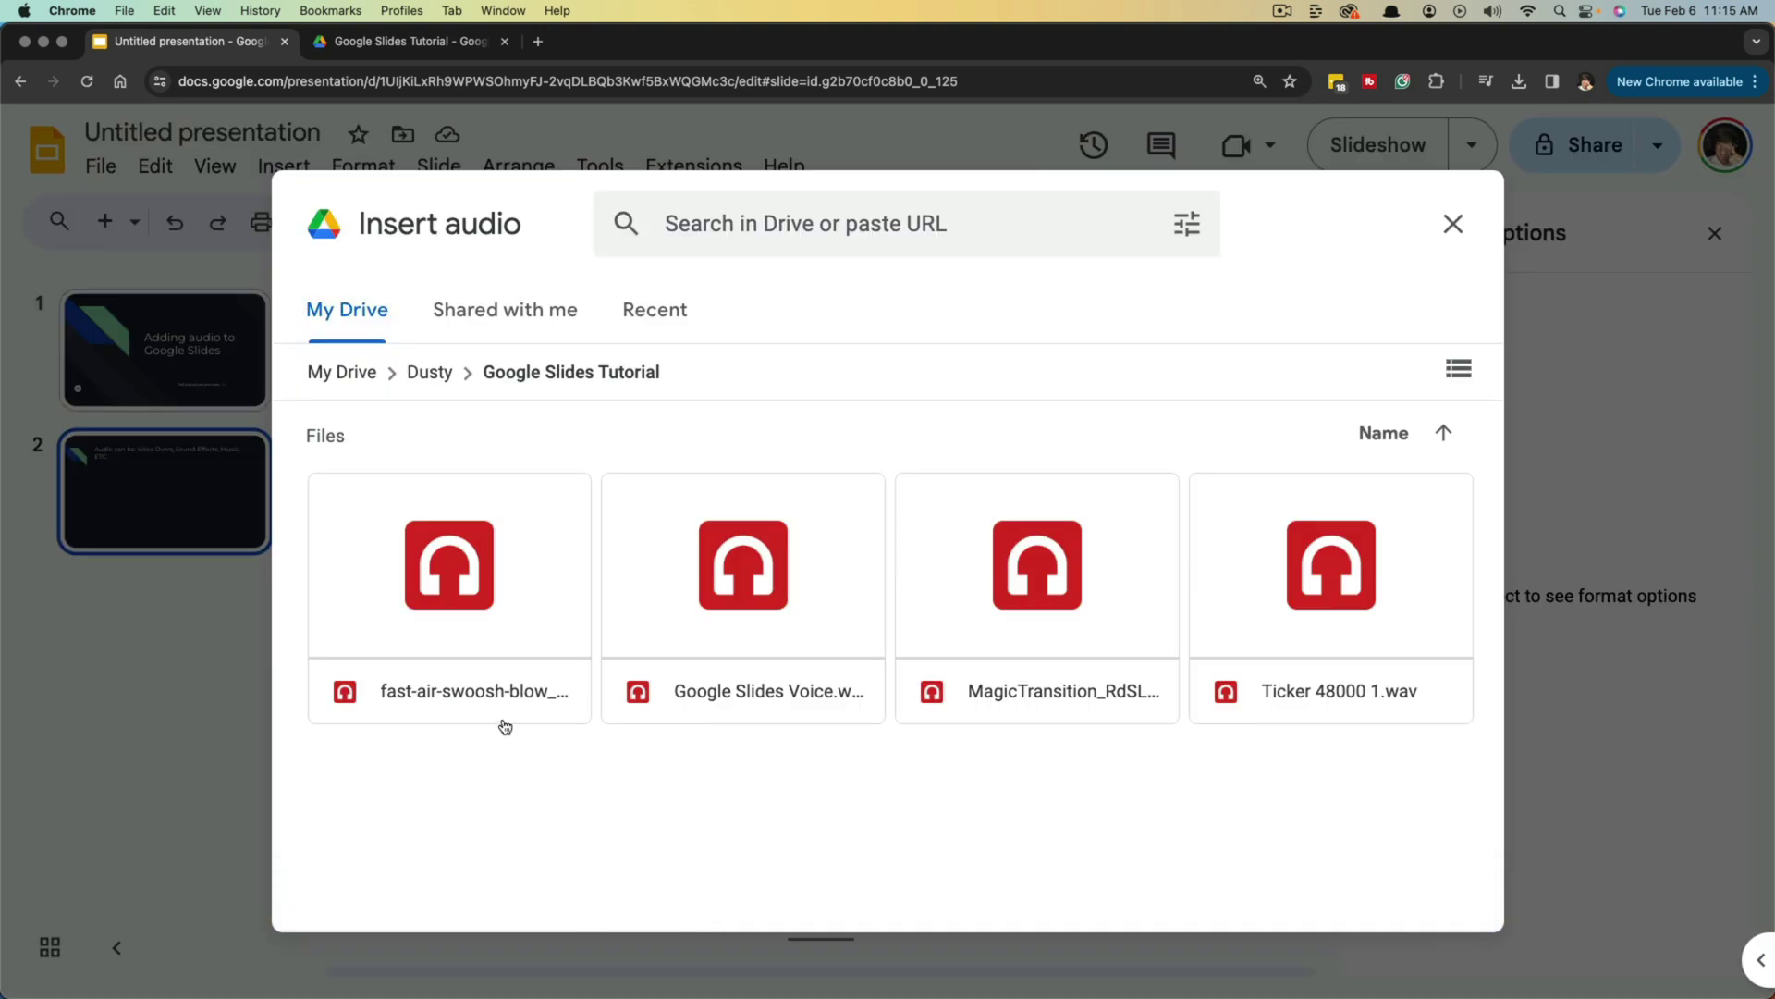
left_click(1285, 708)
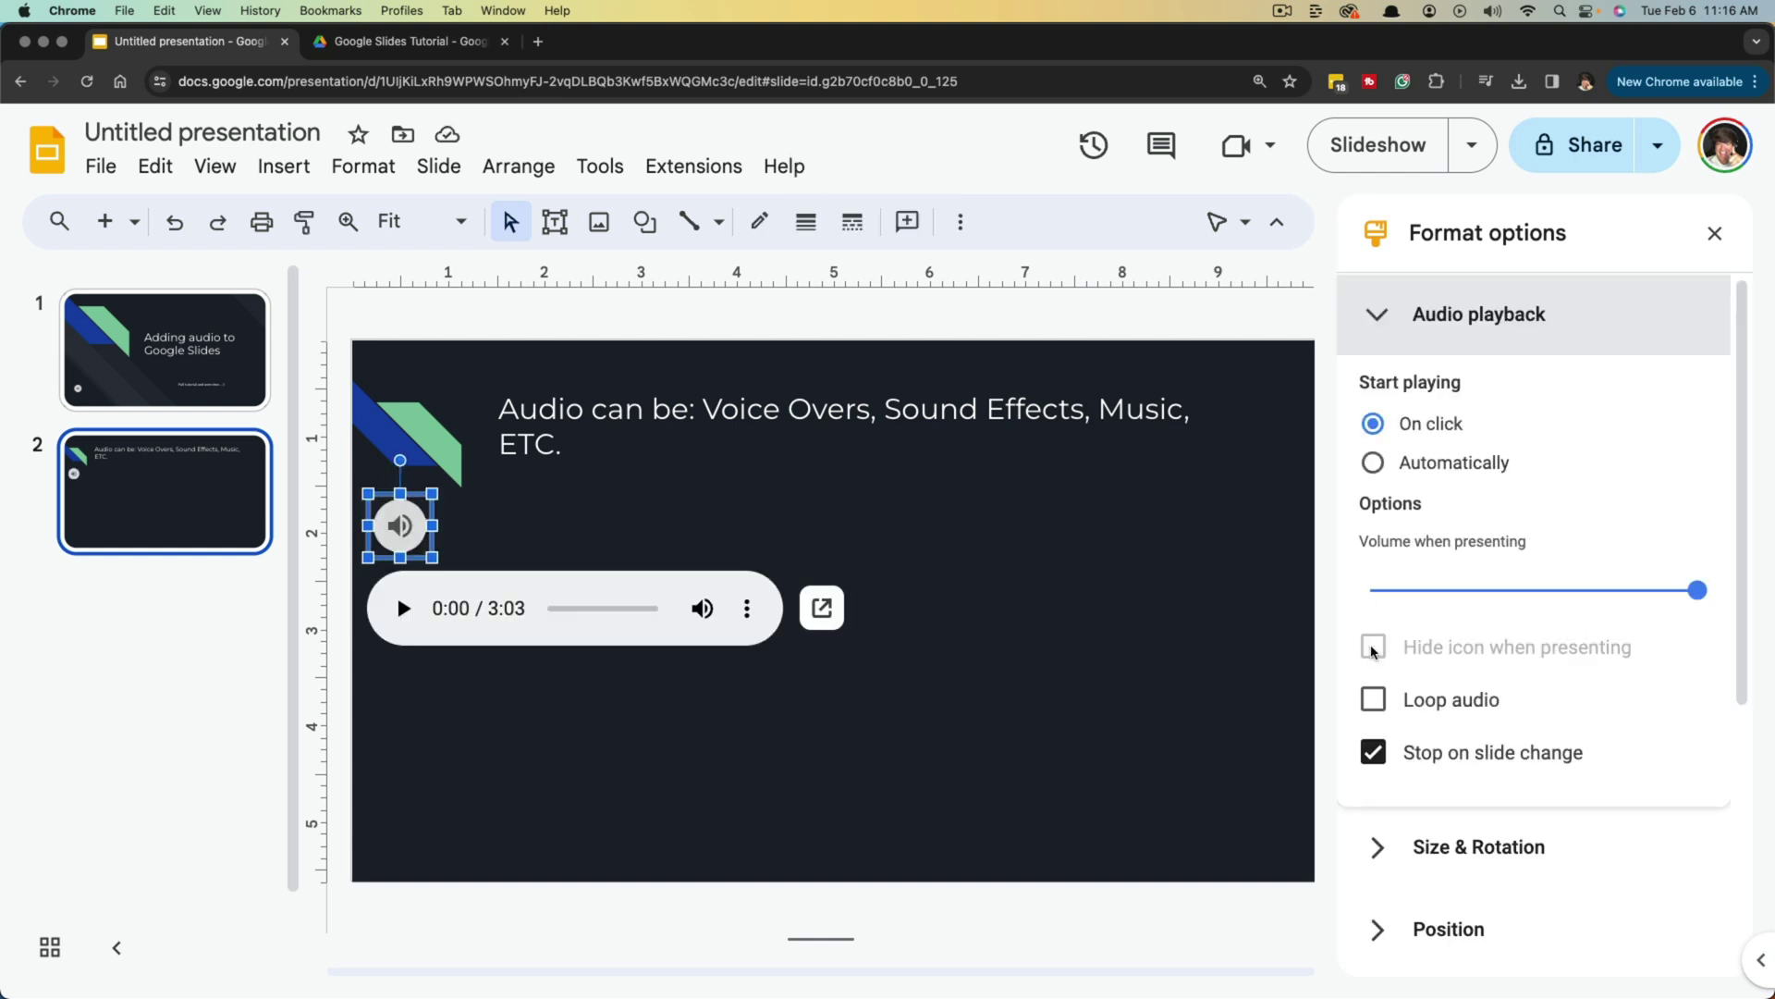
Turn on Loop audio for the Ticker music track
left_click(1375, 703)
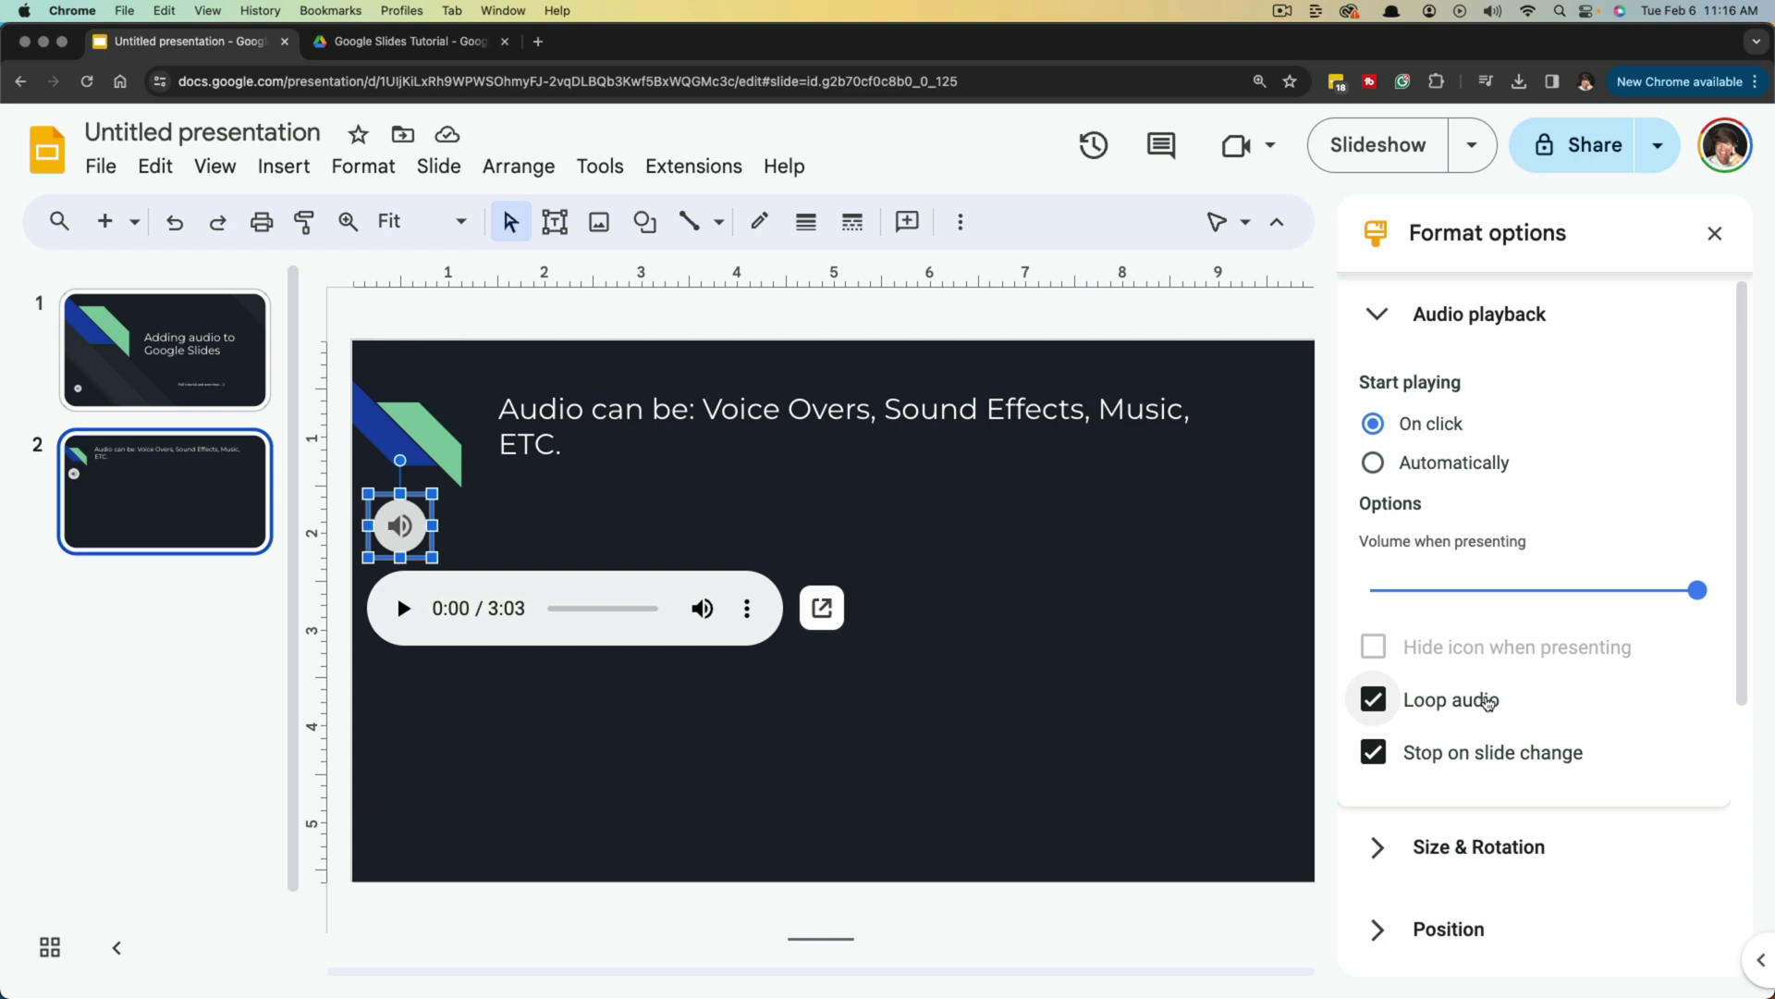
scroll(1480, 721, "down", 1)
left_click(1415, 826)
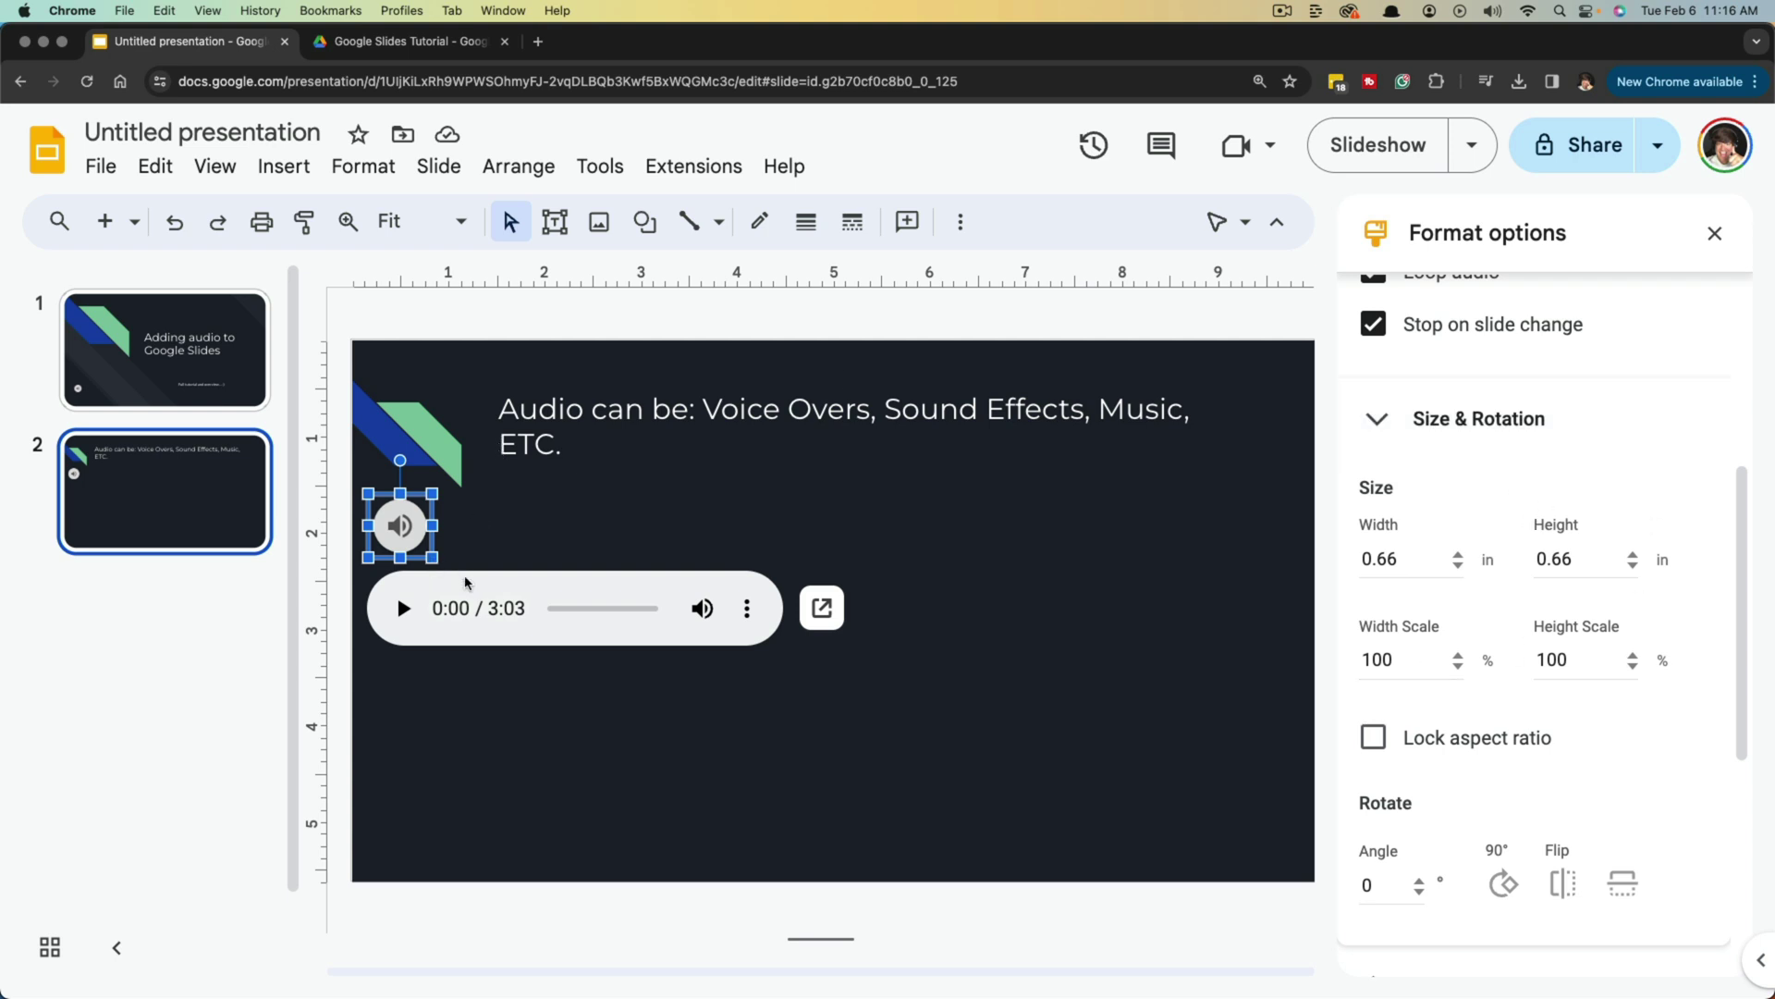
left_click_drag(424, 462, 460, 504)
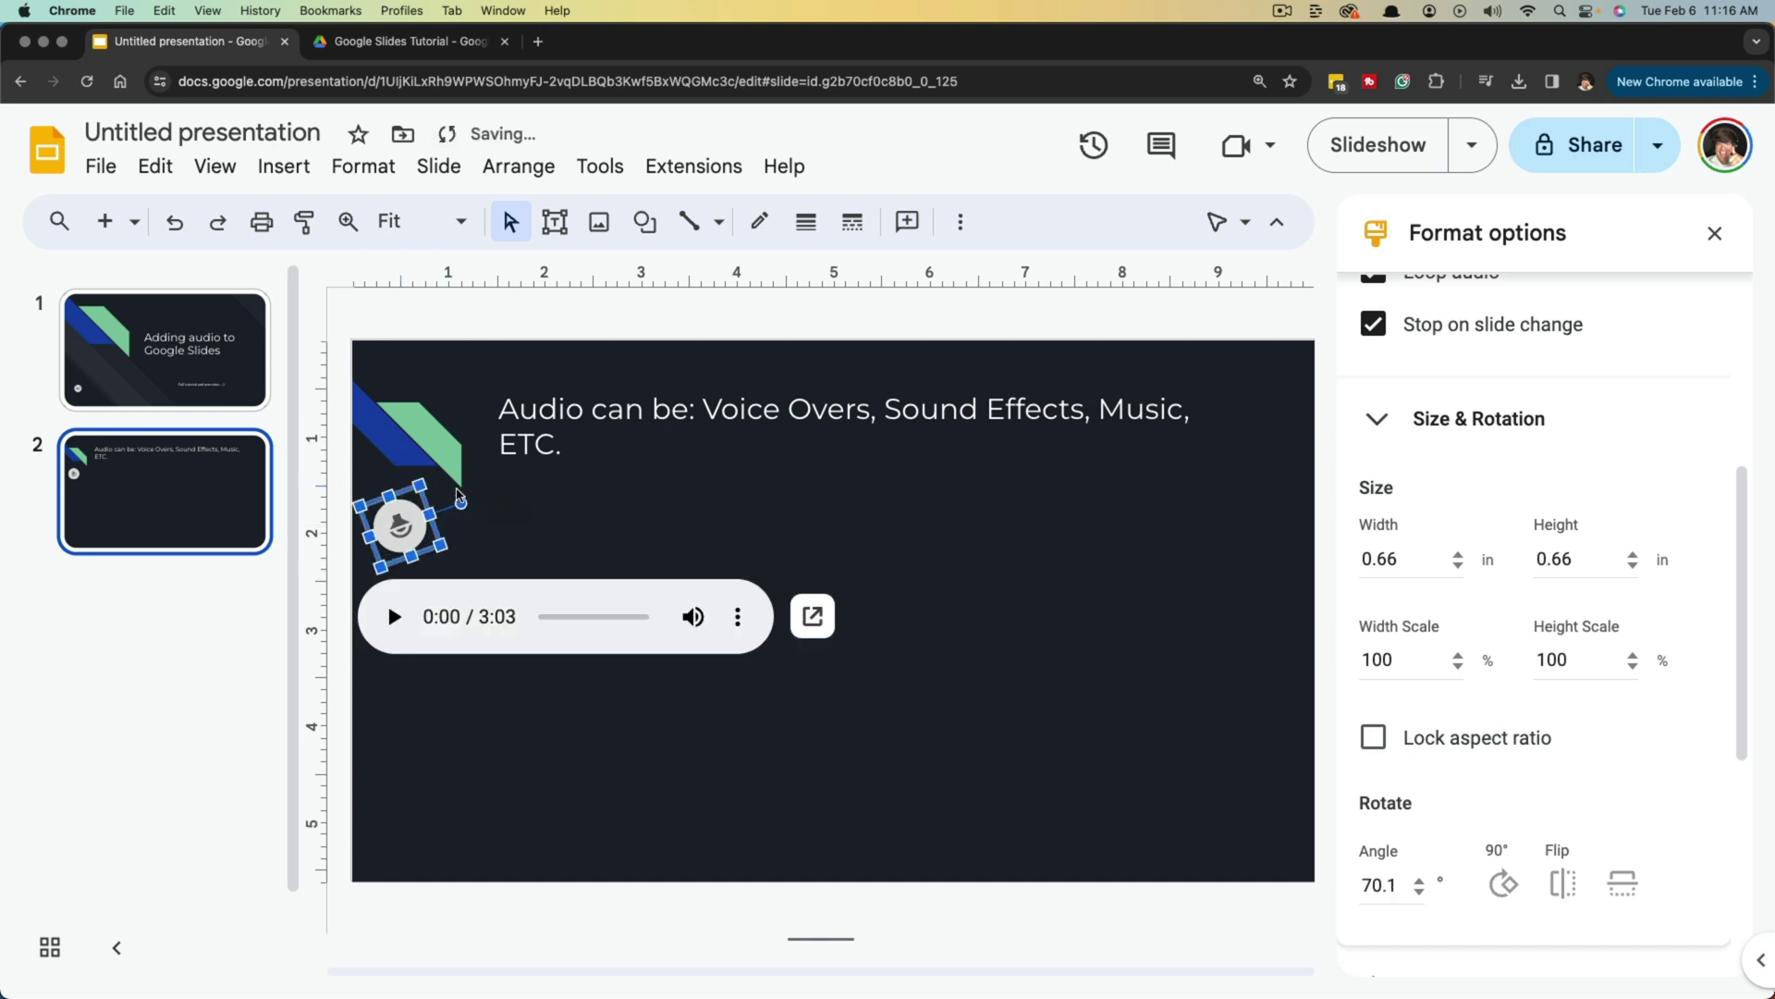
key("super+z")
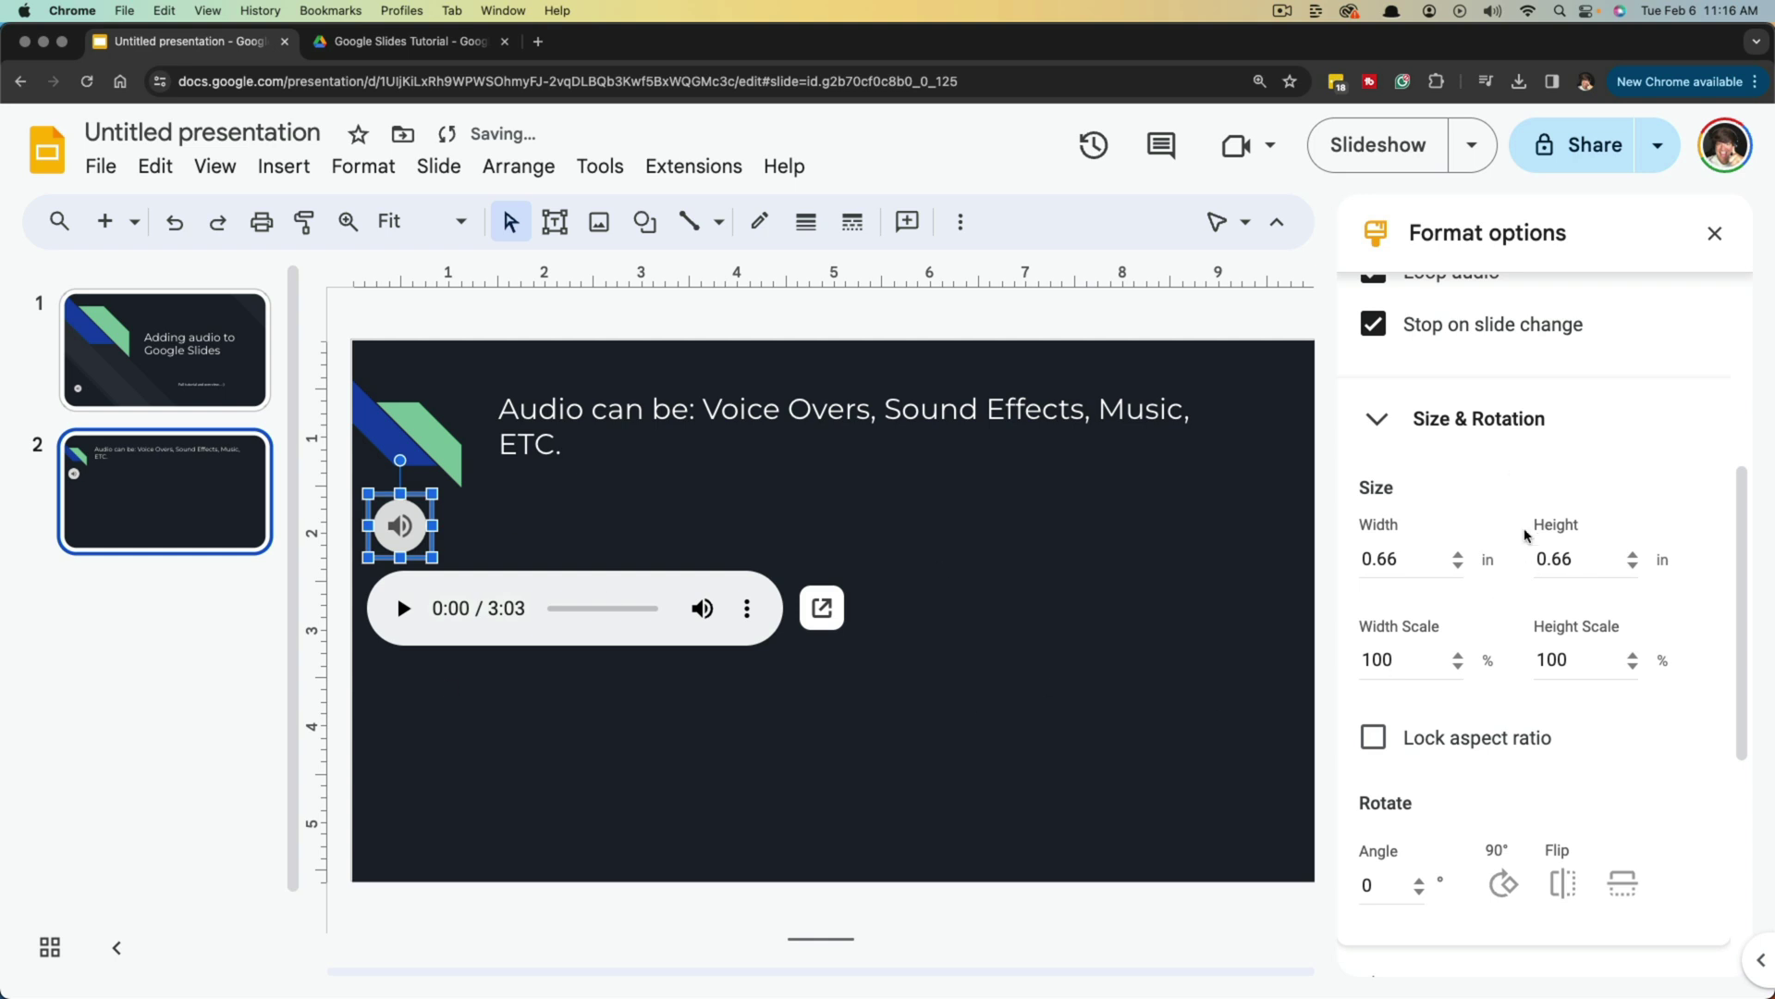
left_click(1417, 445)
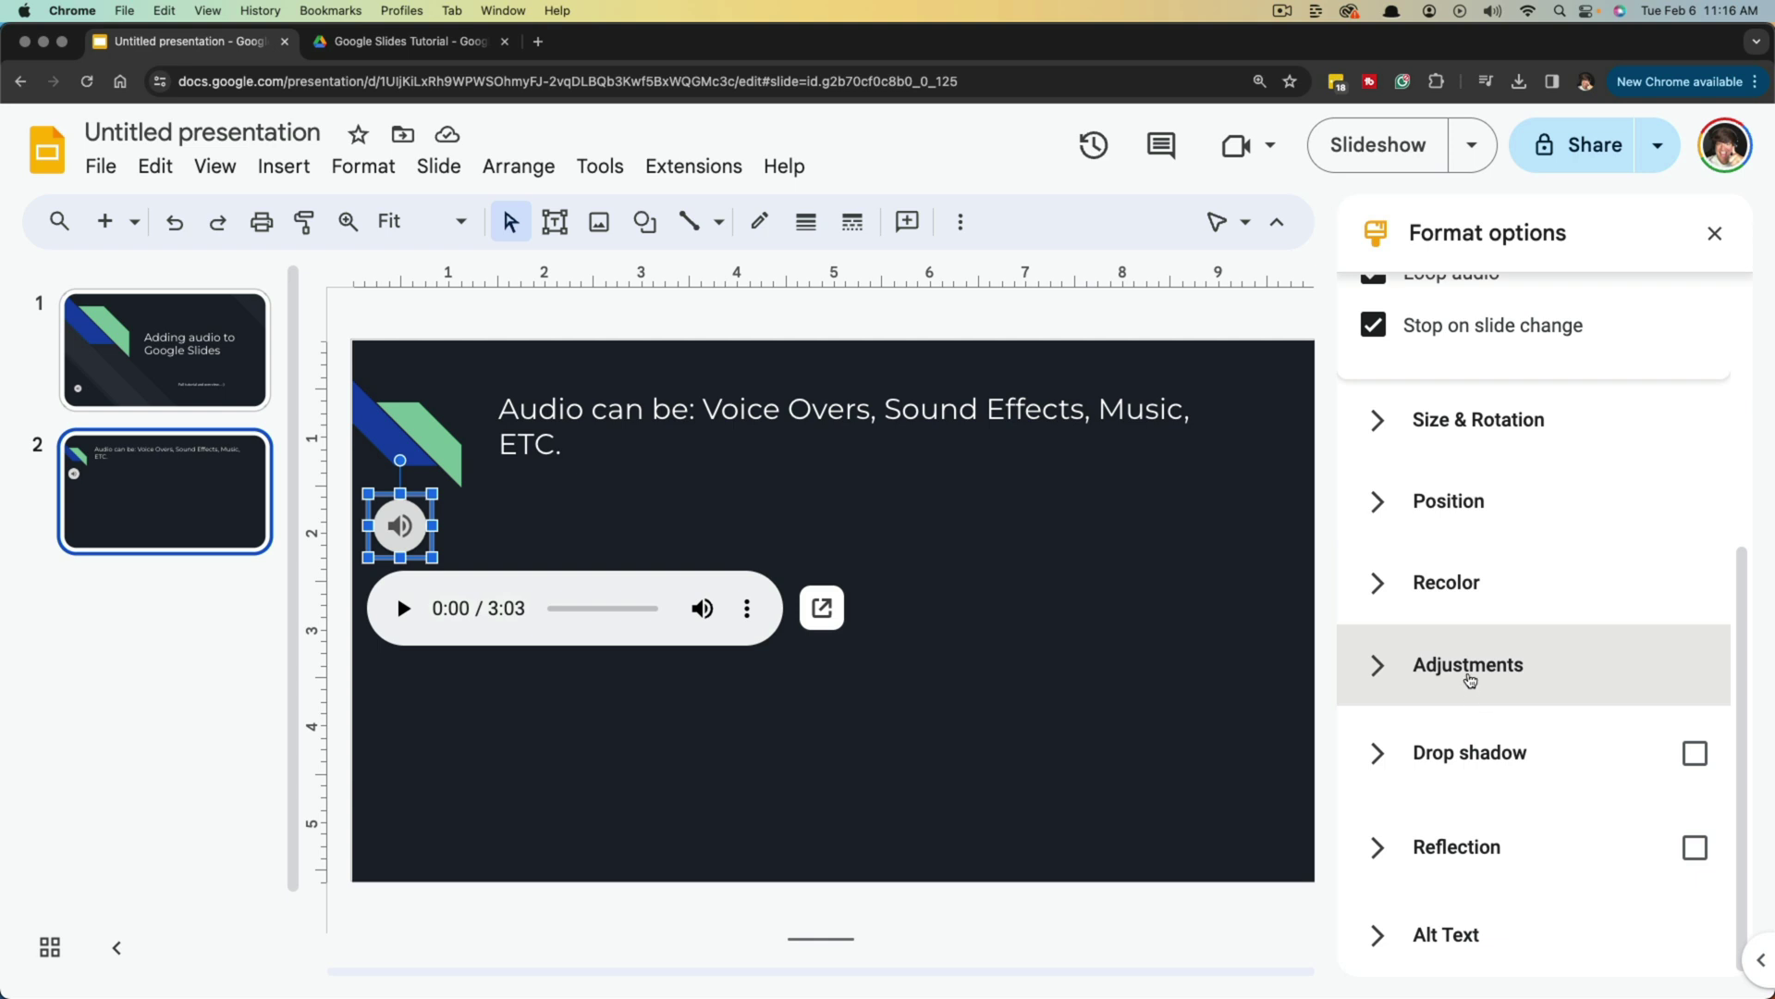
scroll(1470, 680, "up", 1)
scroll(1535, 689, "up", 1)
scroll(1545, 730, "up", 1)
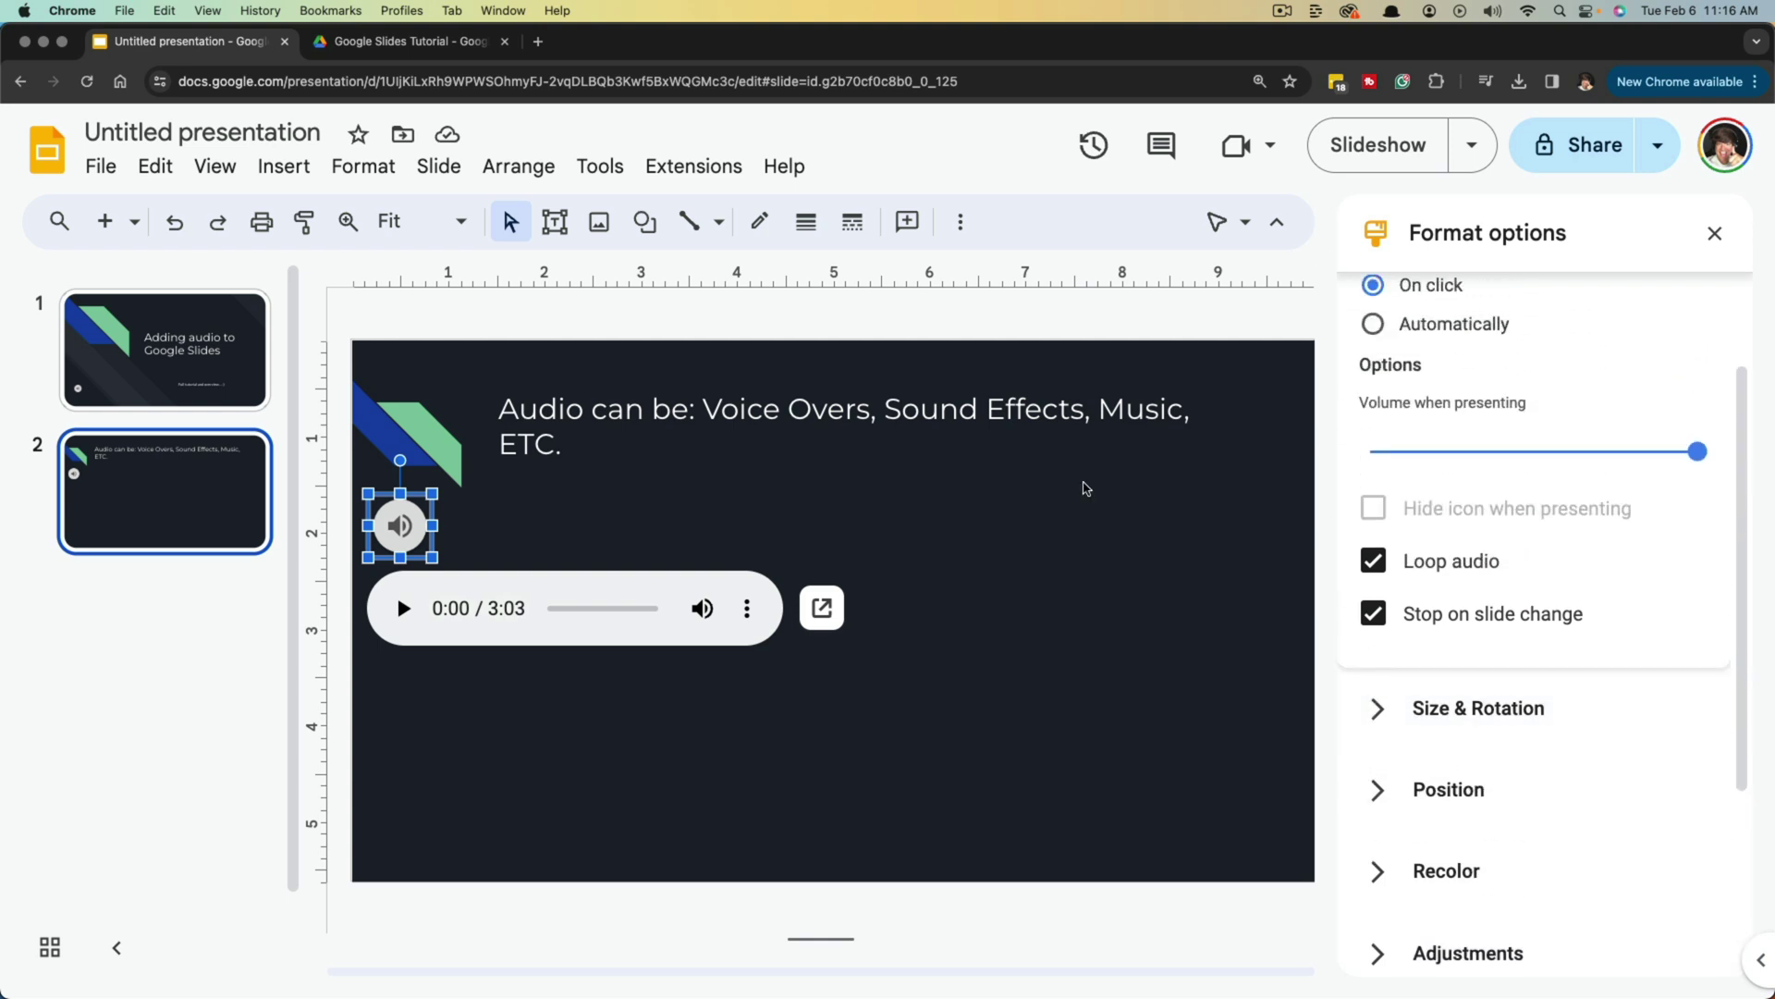
key("Page_Up")
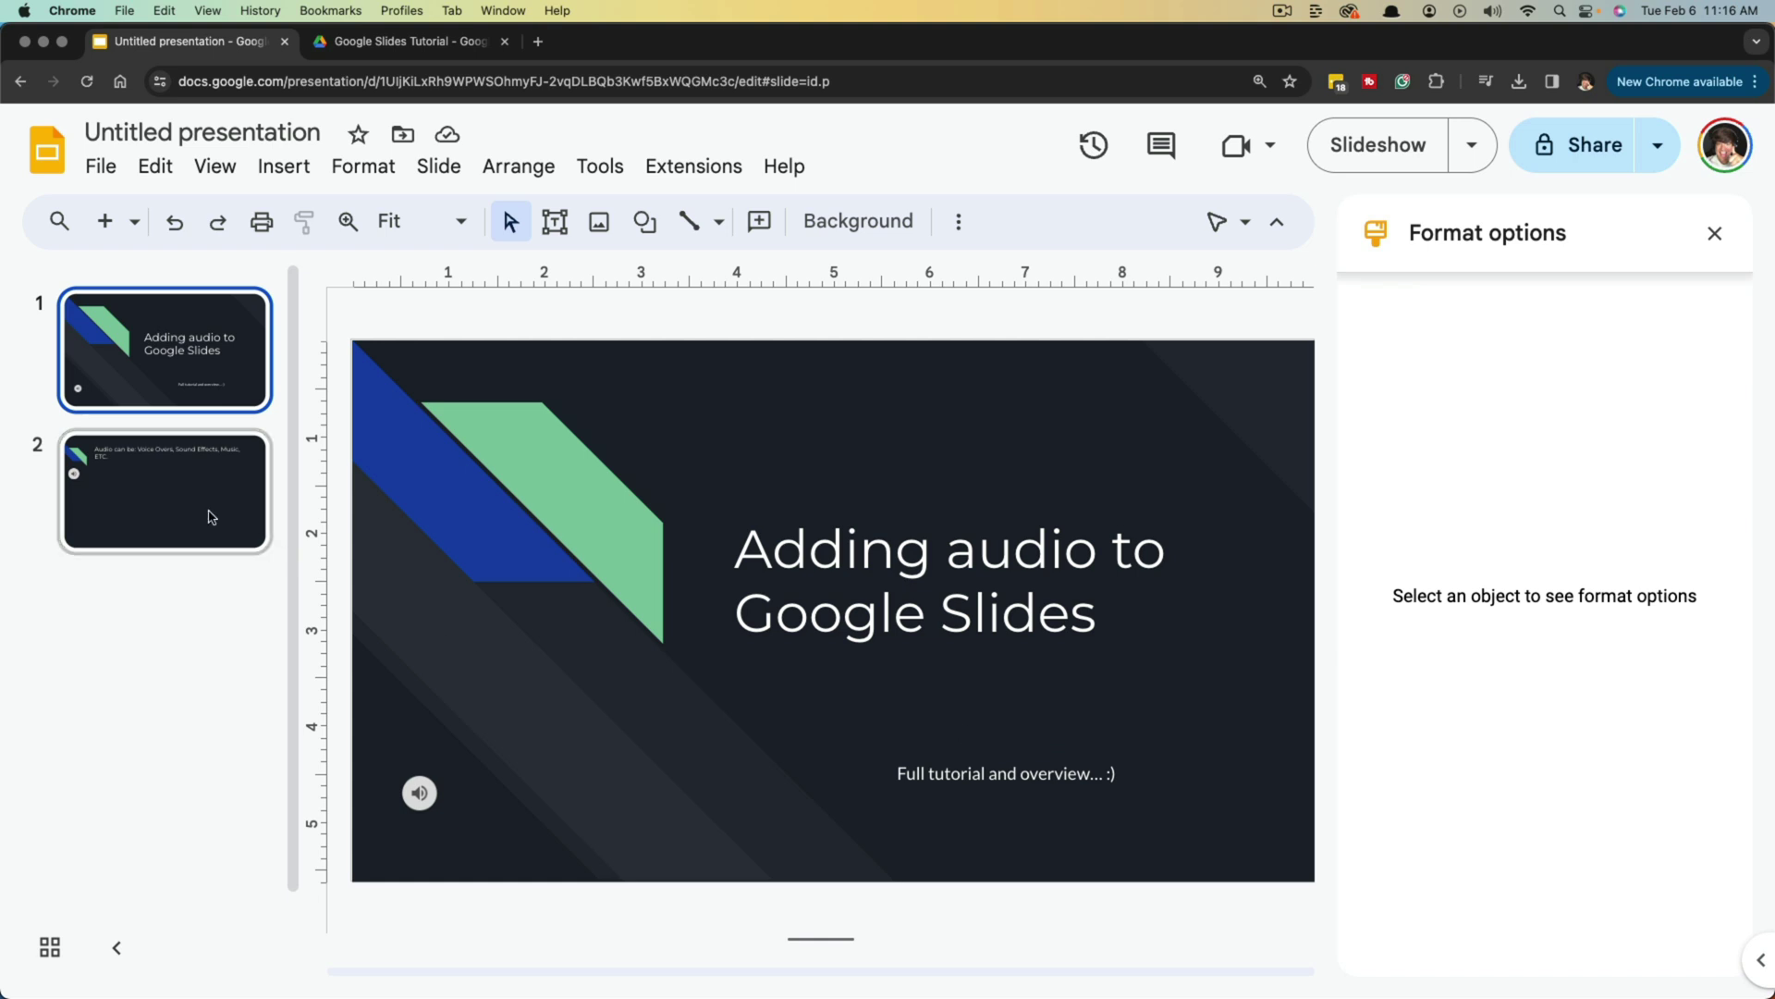
left_click(238, 534)
left_click(397, 523)
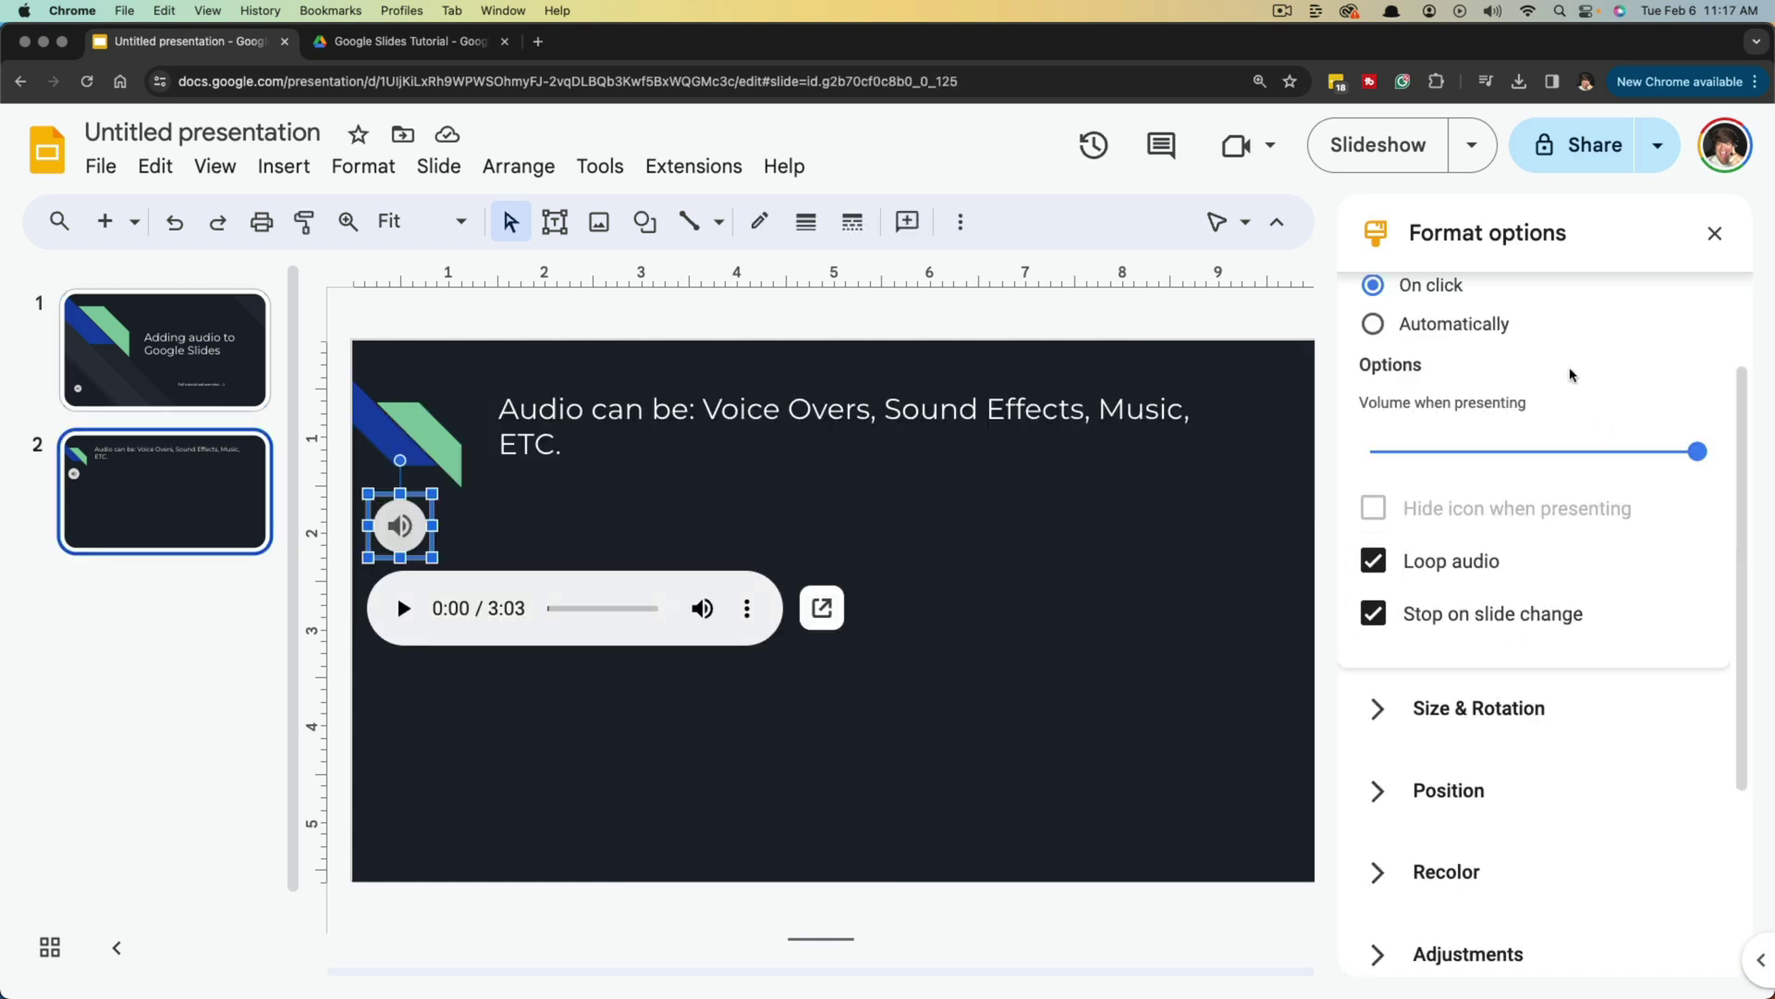
scroll(1577, 551, "down", 1)
scroll(1579, 553, "down", 1)
scroll(1479, 481, "up", 2)
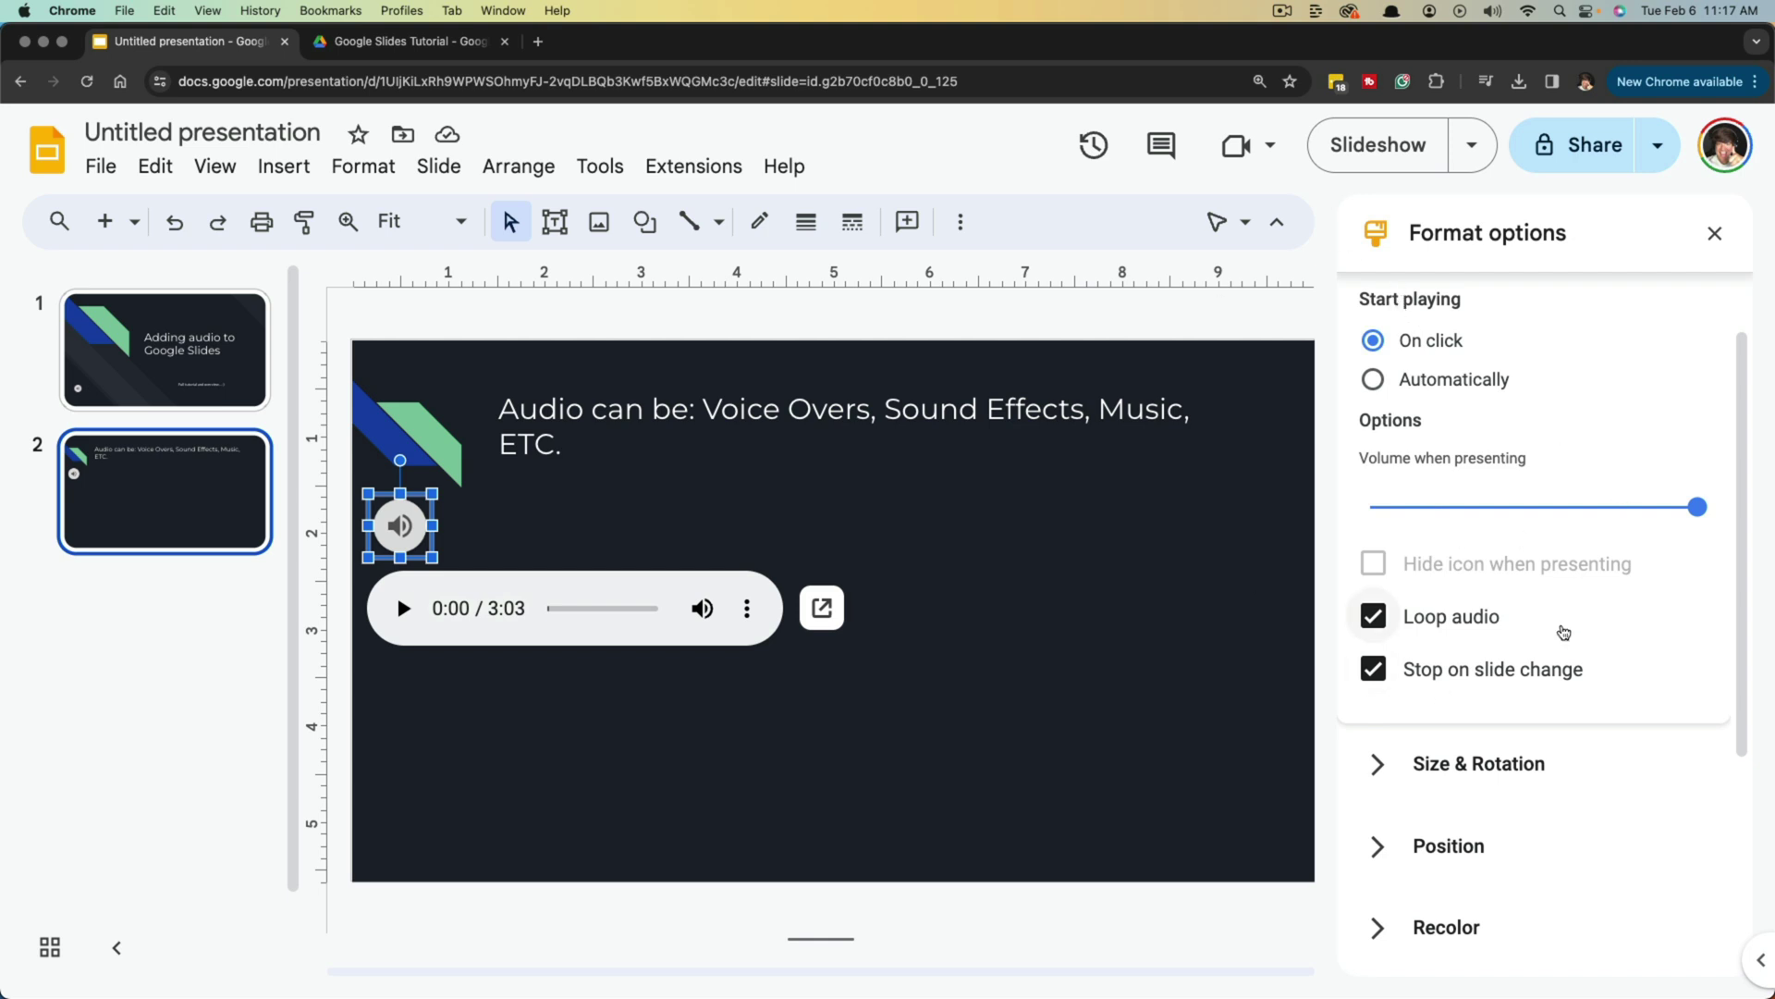
scroll(1565, 634, "down", 5)
scroll(1517, 727, "down", 1)
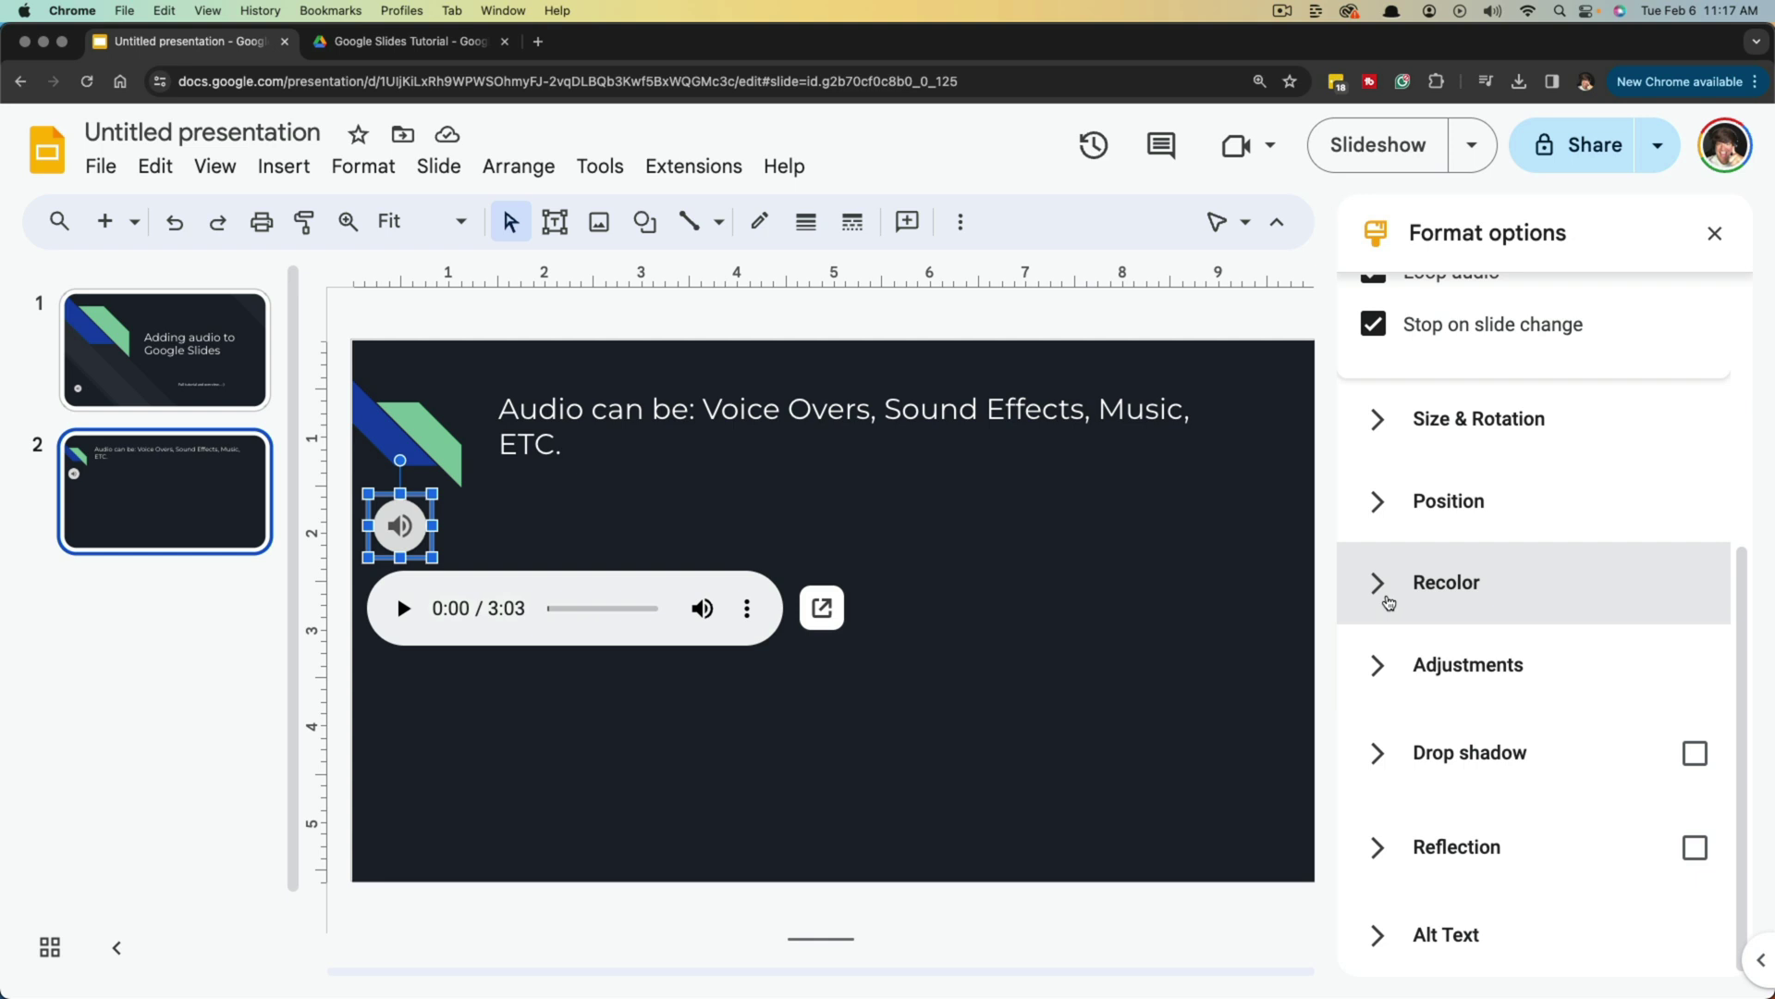
Recolour slide 2's music icon with the yellow Light 5 option
left_click(1387, 599)
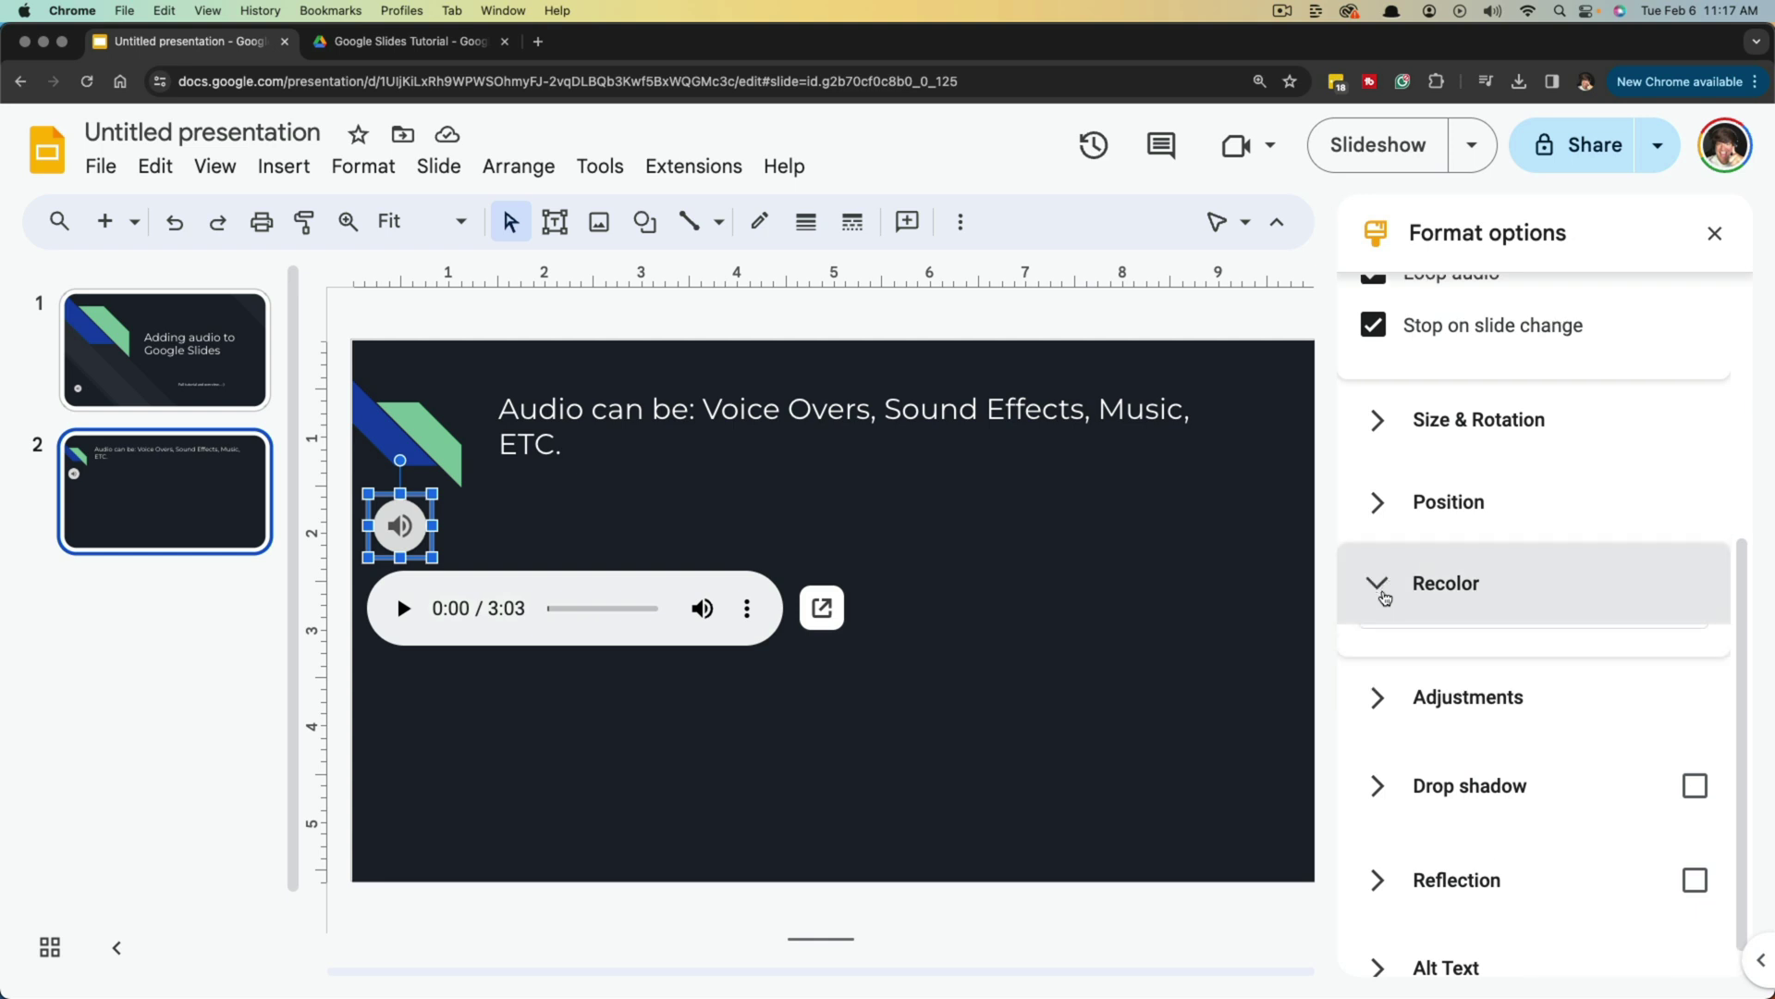
left_click(1512, 682)
left_click(1426, 912)
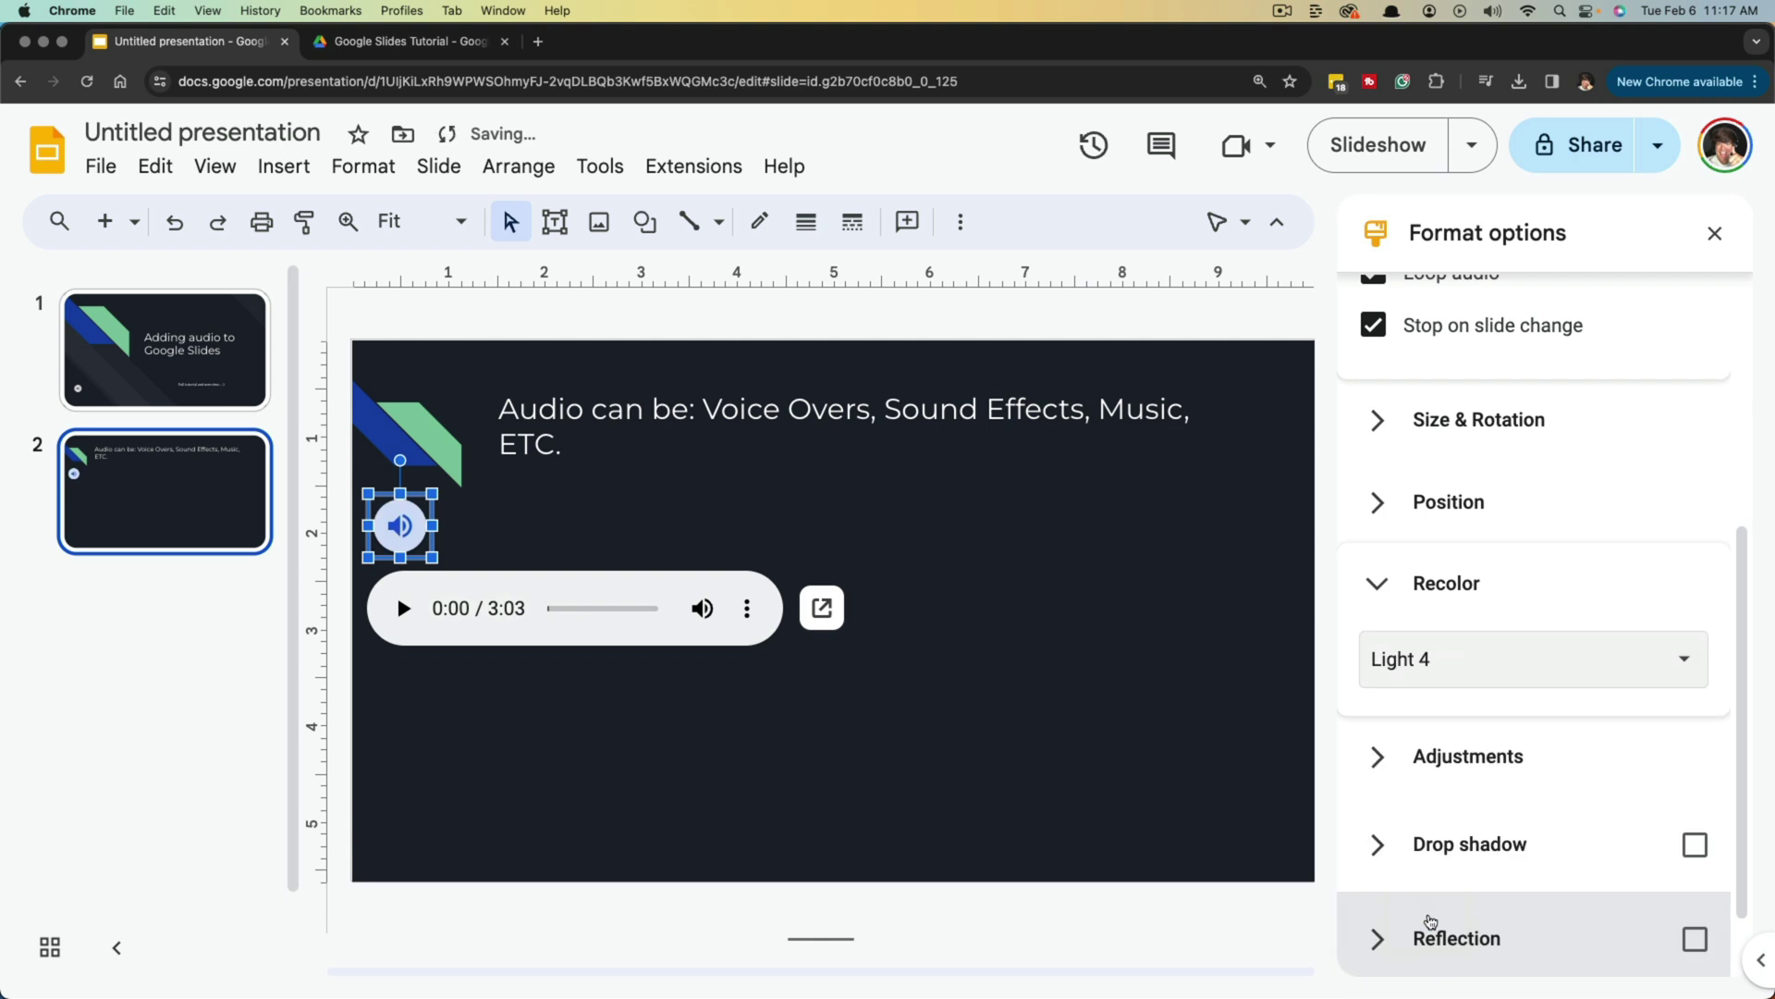
left_click(1459, 666)
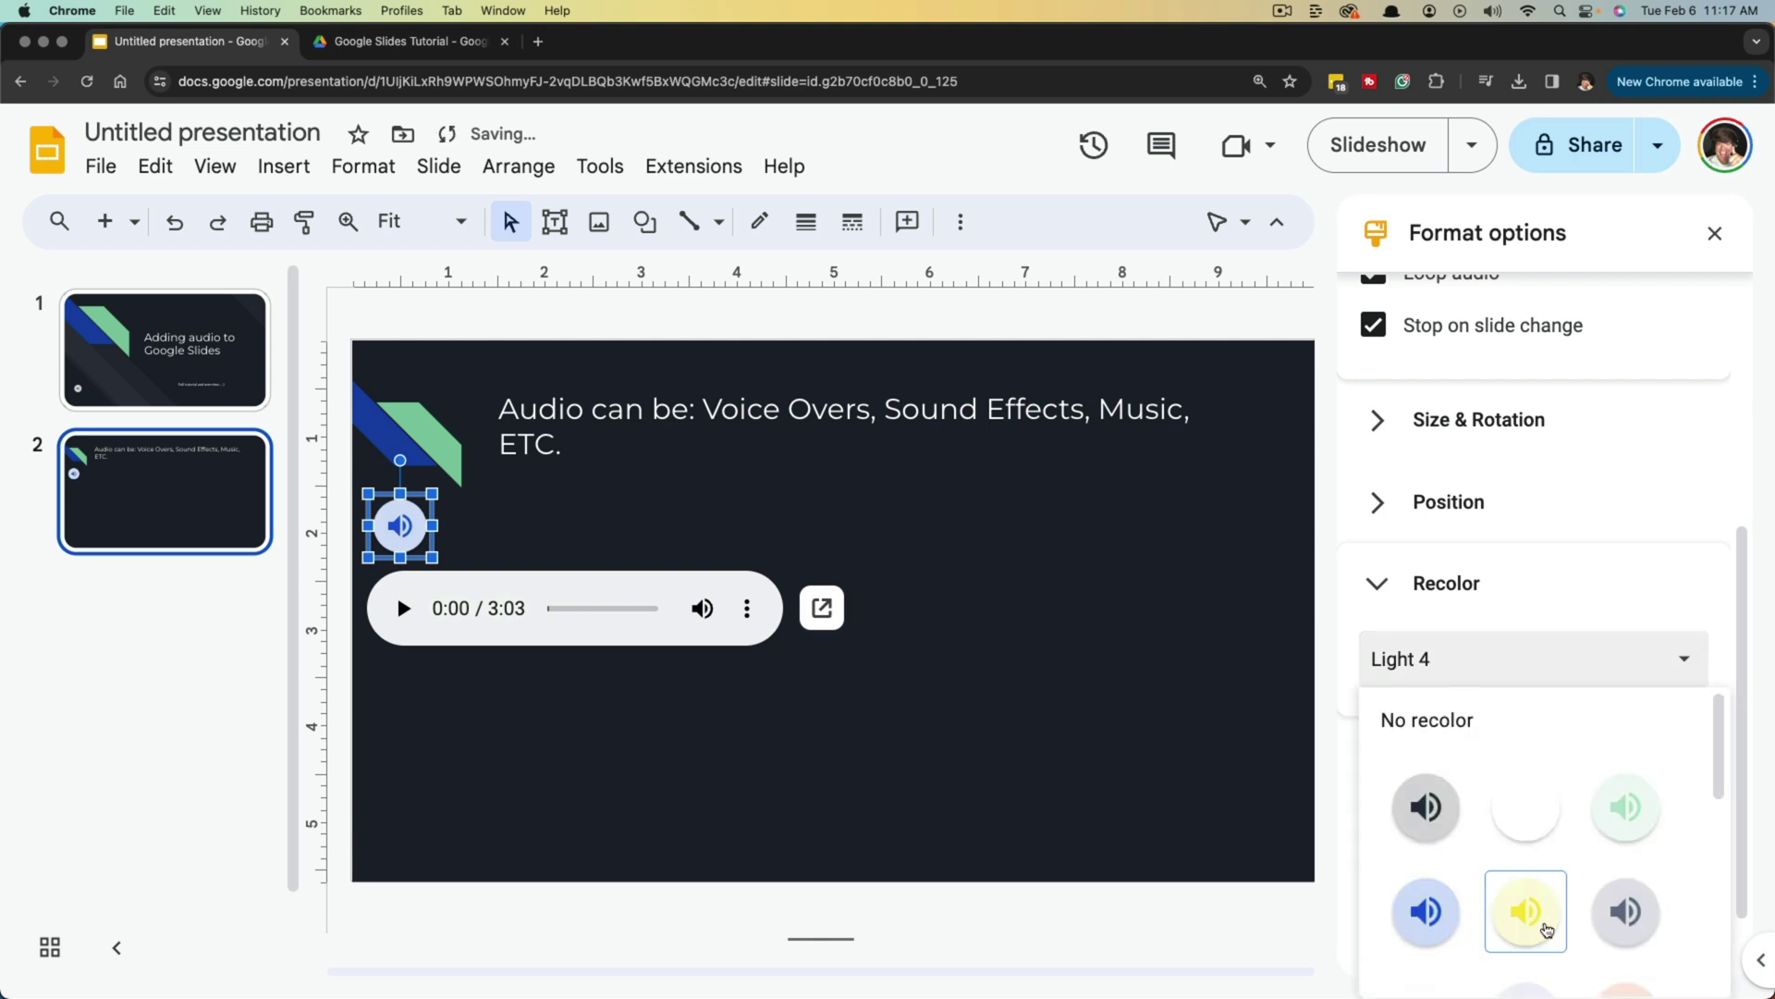
left_click(1524, 913)
Deselect the music icon and return to slide 1
left_click(249, 681)
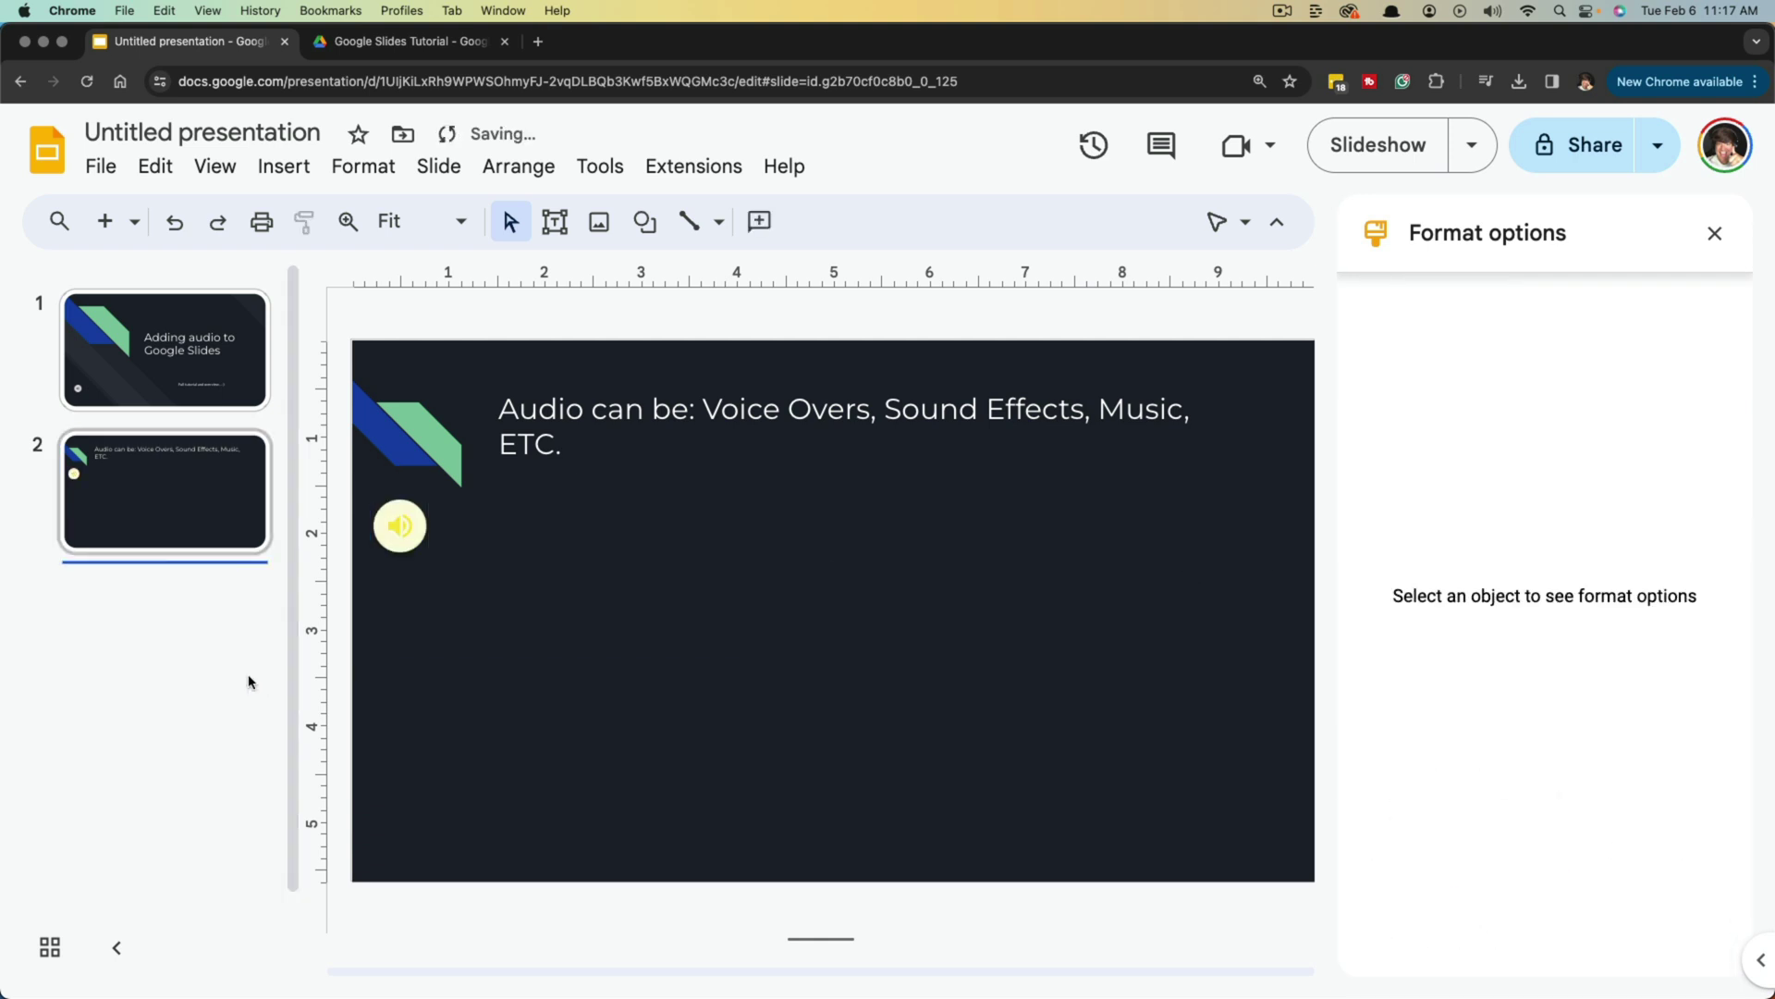
mouse_move(411, 534)
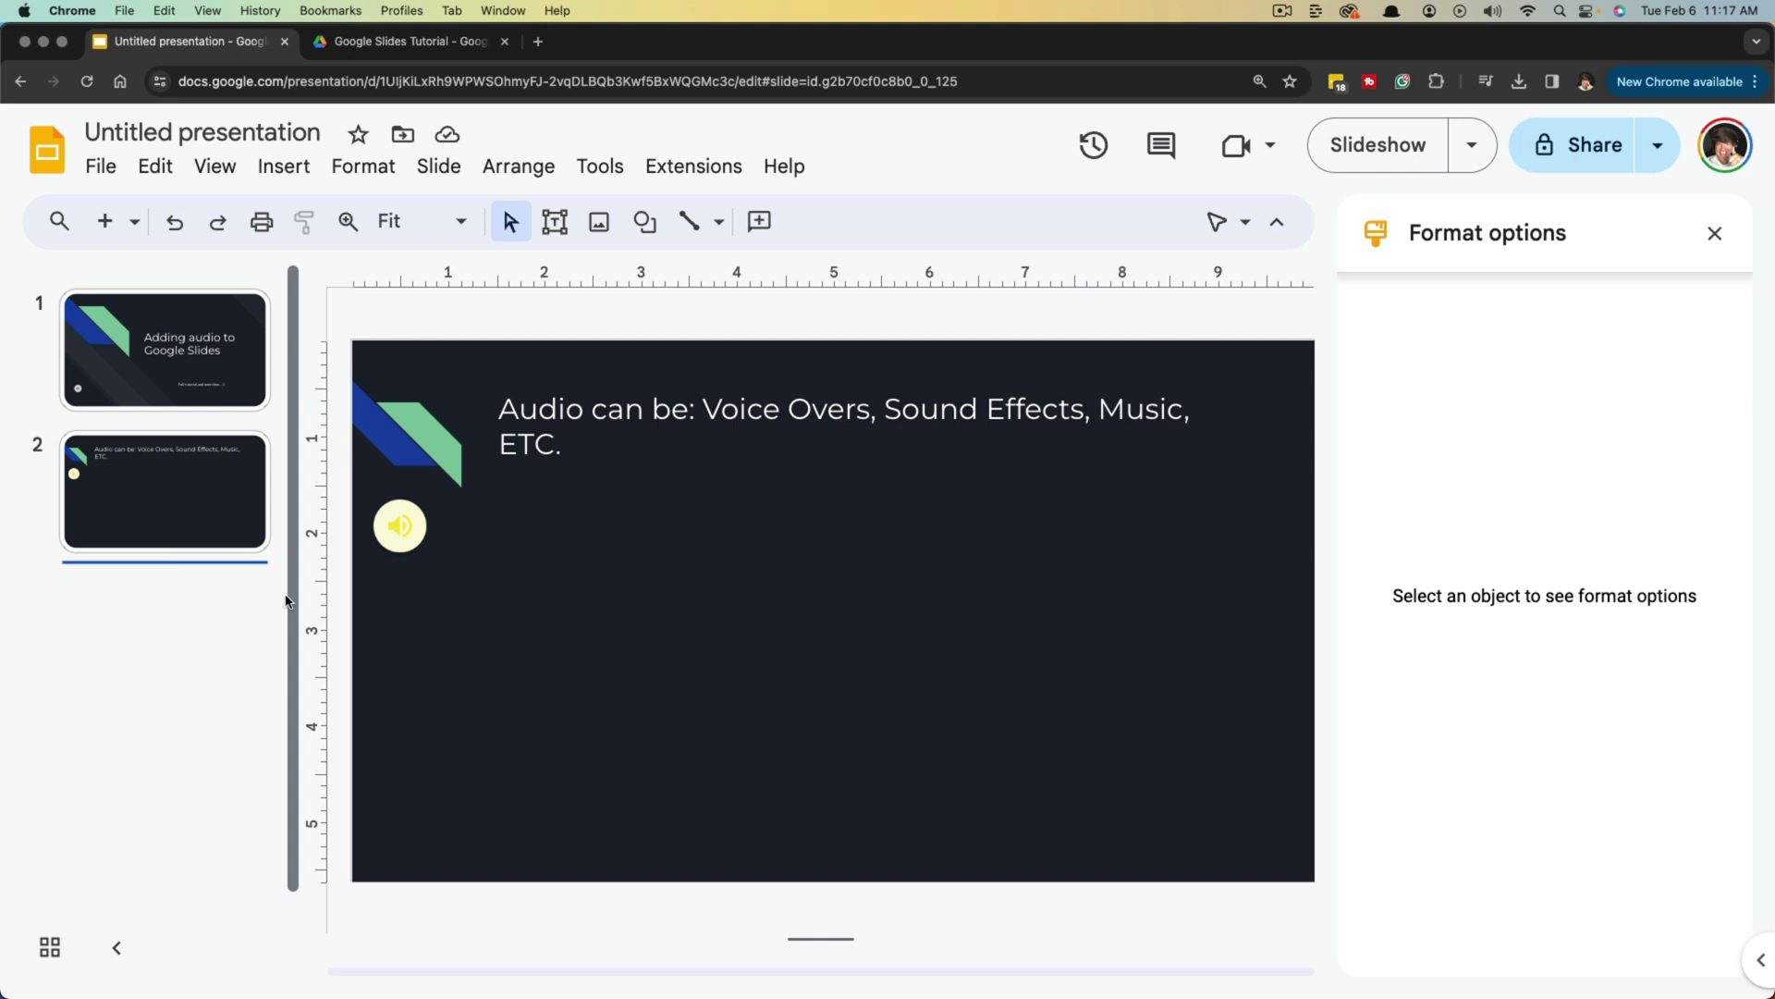
left_click(194, 358)
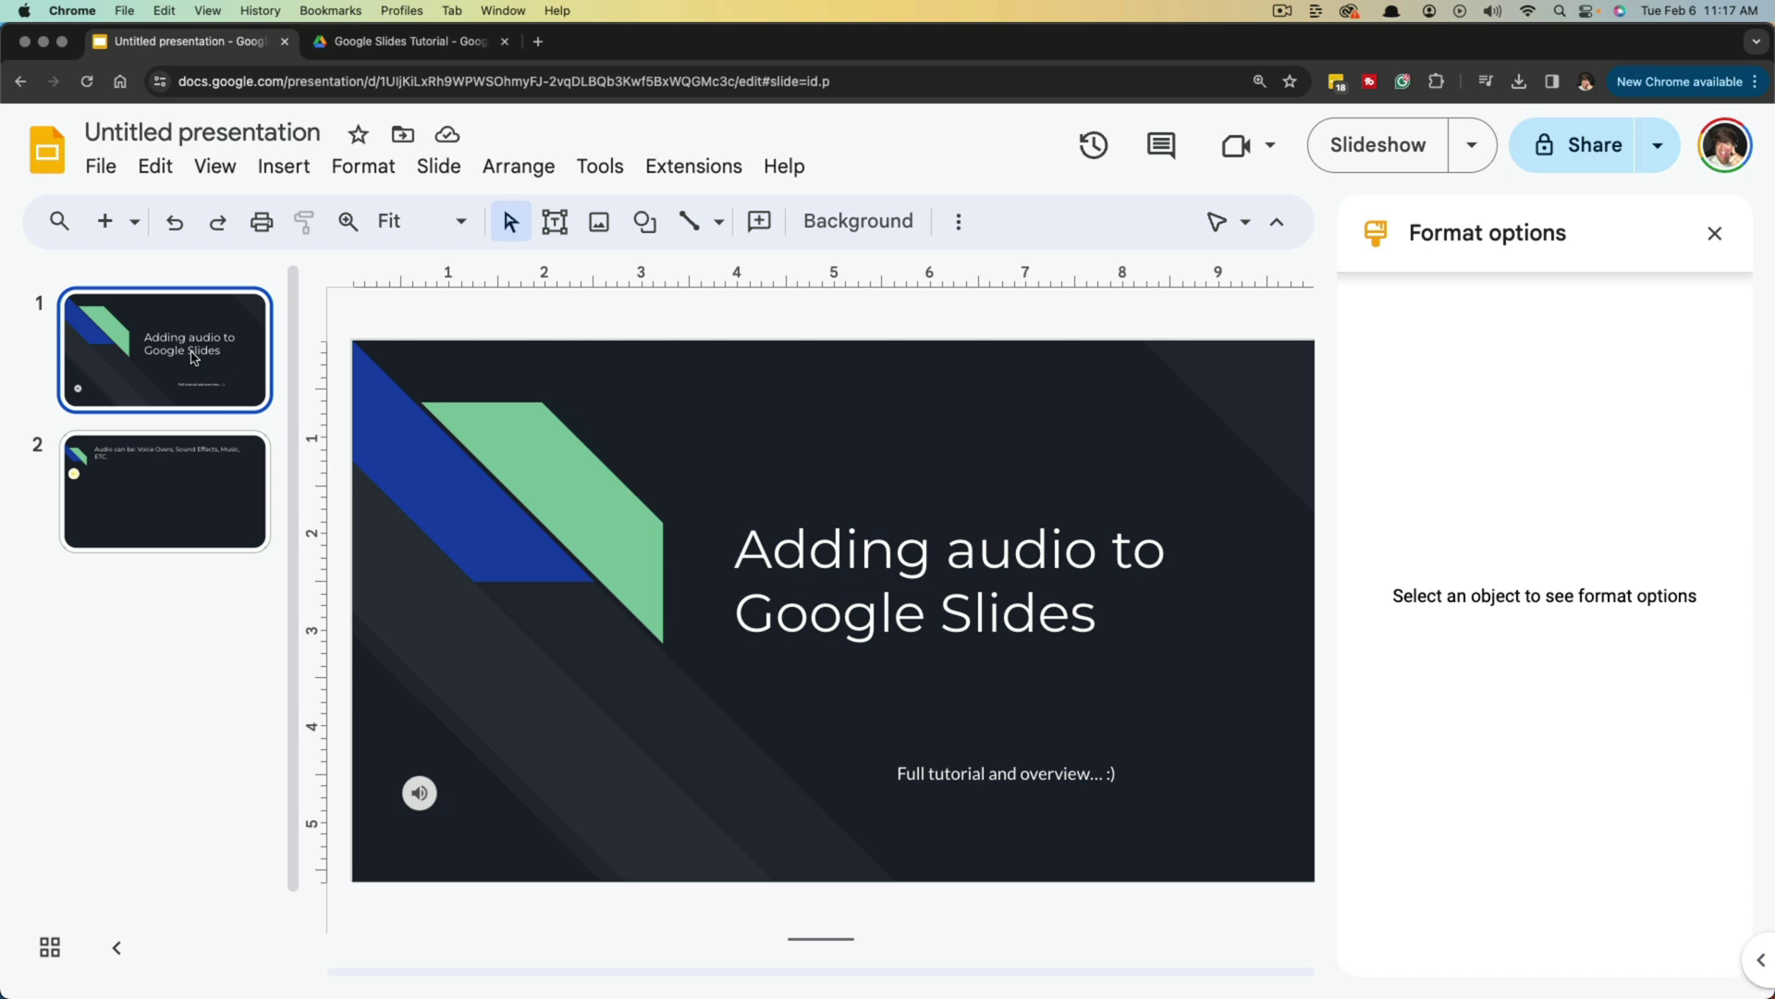